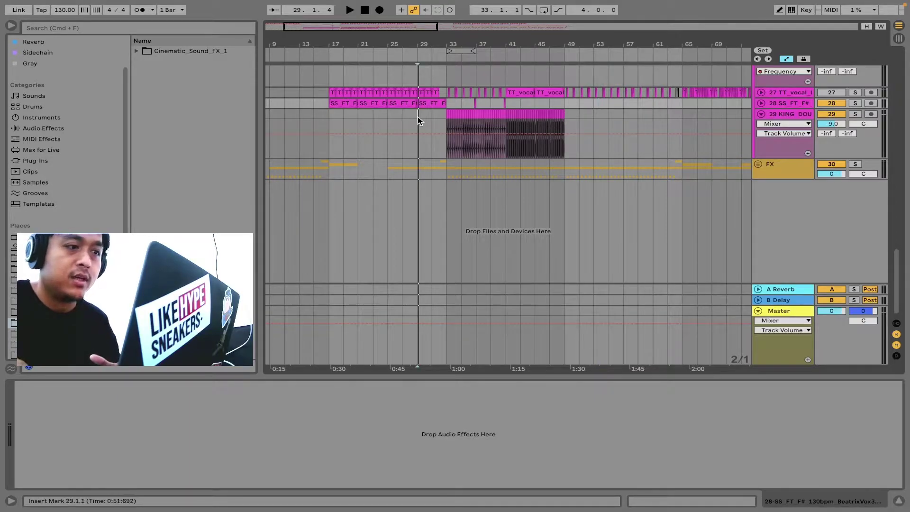
Place the insert marker at bar 25 and play the arrangement from there
click(418, 117)
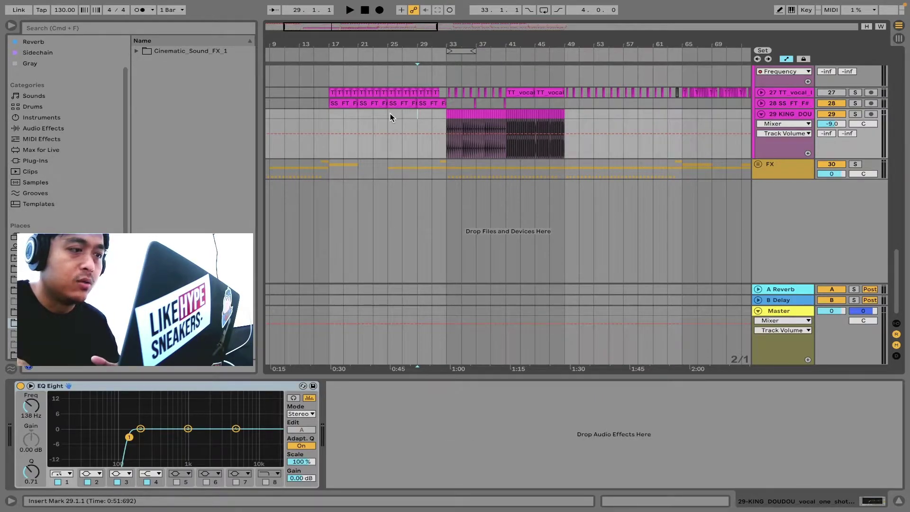
click(390, 114)
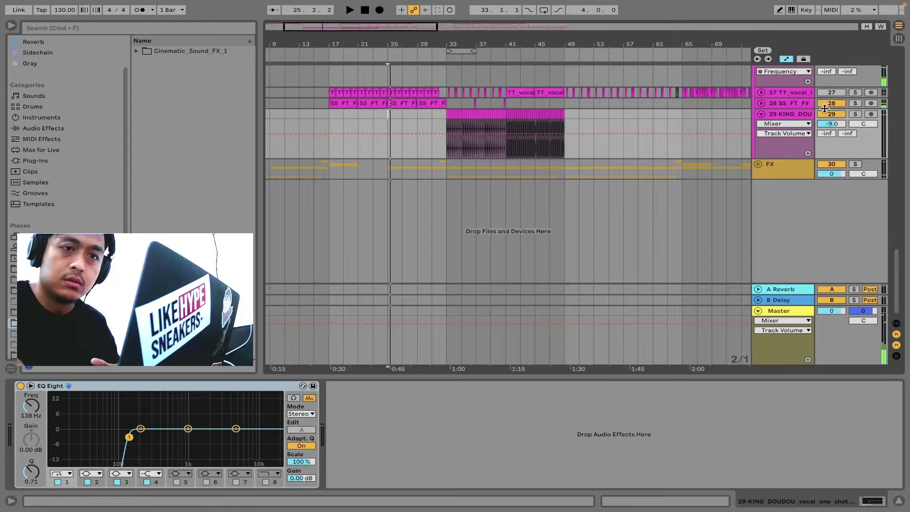
click(382, 234)
key(space)
drag(390, 40, 419, 38)
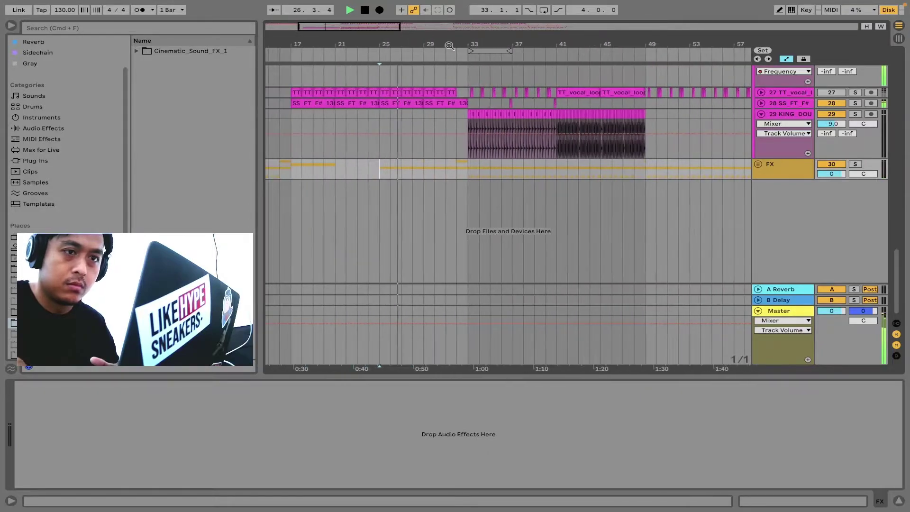
Set the volume of track 11, the SLIINK drum loop, to -6 dB and replay the section from bar 25
scroll(718, 126, up, 5)
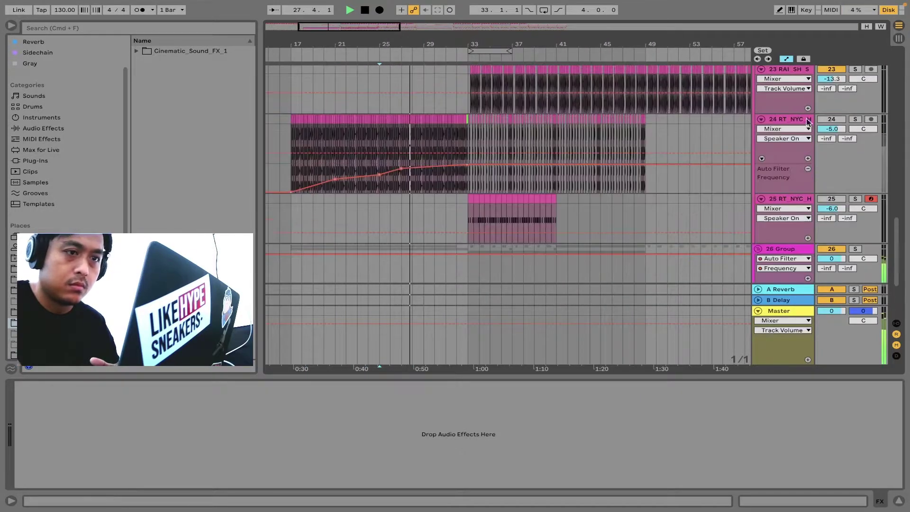
scroll(787, 128, up, 15)
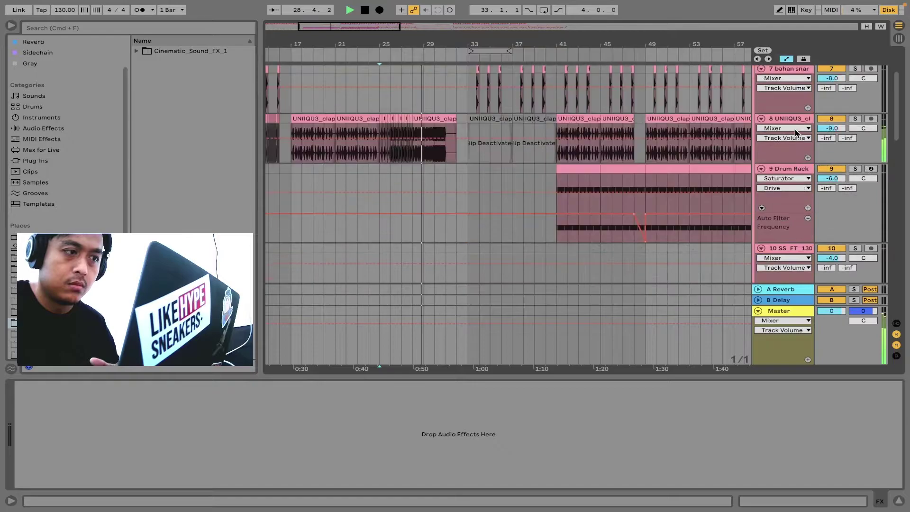
scroll(794, 129, down, 4)
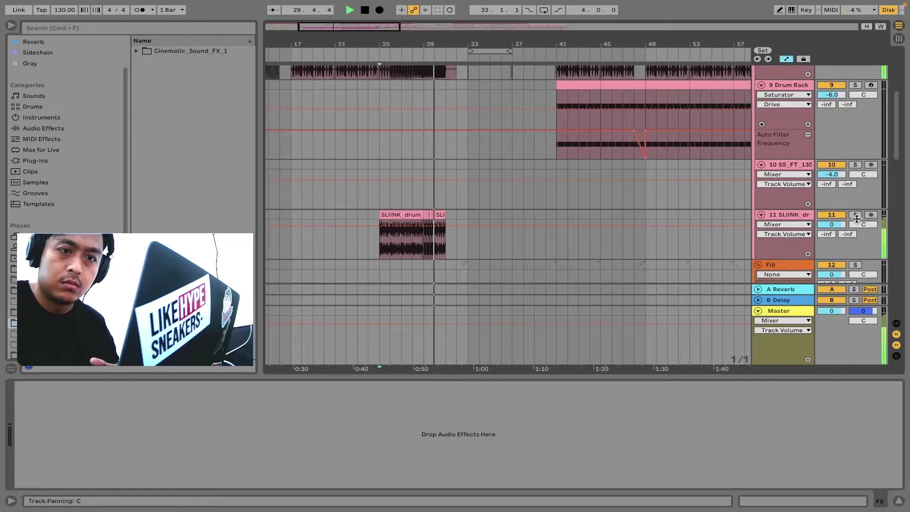
key(space)
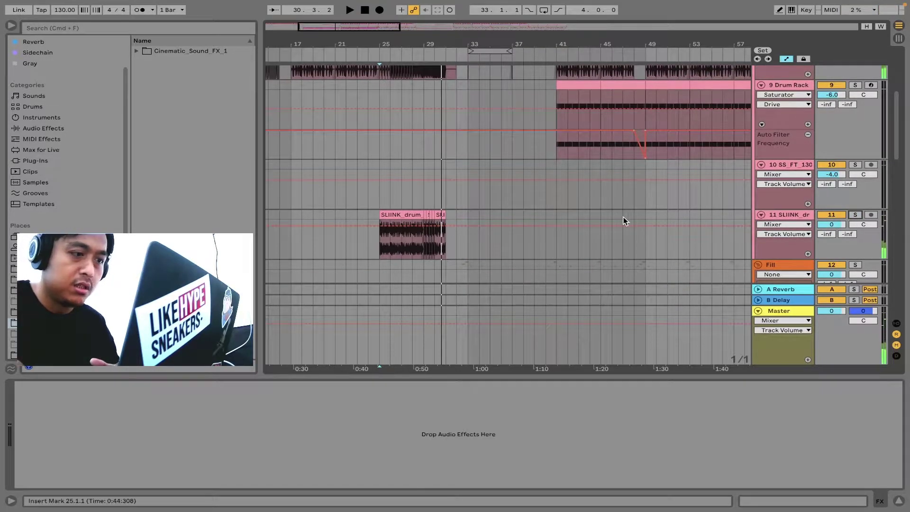
click(821, 224)
text(-6)
key(Return)
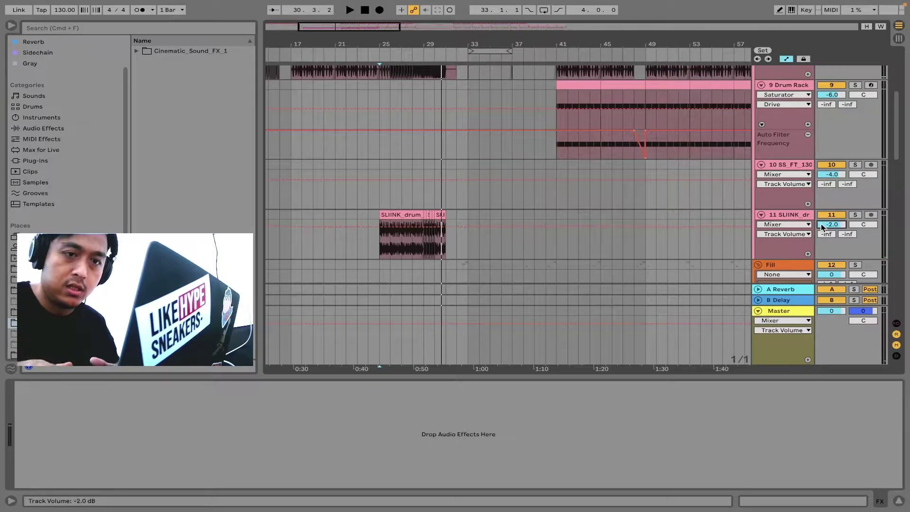
key(space)
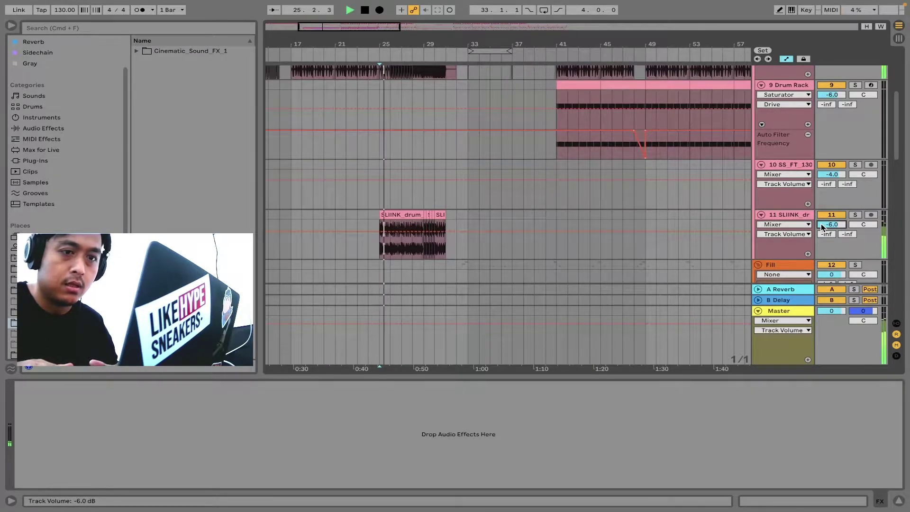
Unfold track 28, the SS_FT_F# vocal, keep track 27 folded, and solo track 28 during playback
scroll(510, 162, up, 5)
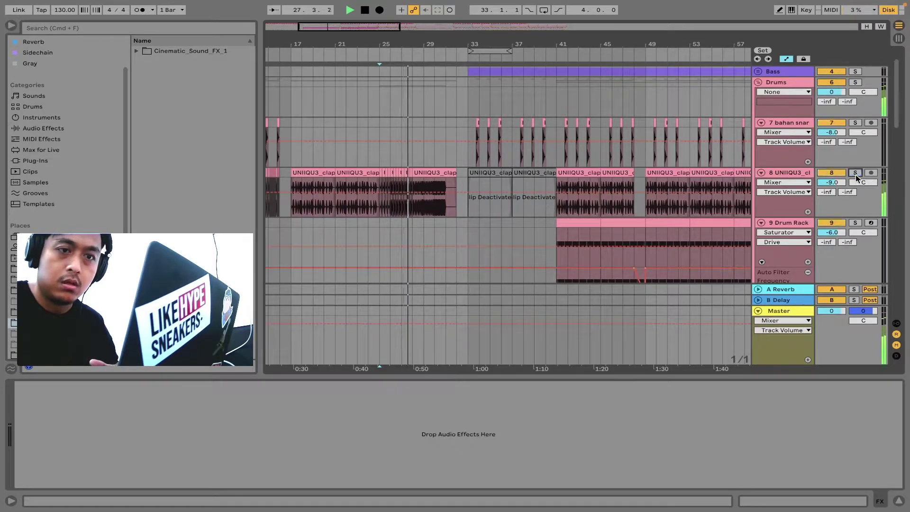
scroll(610, 260, down, 10)
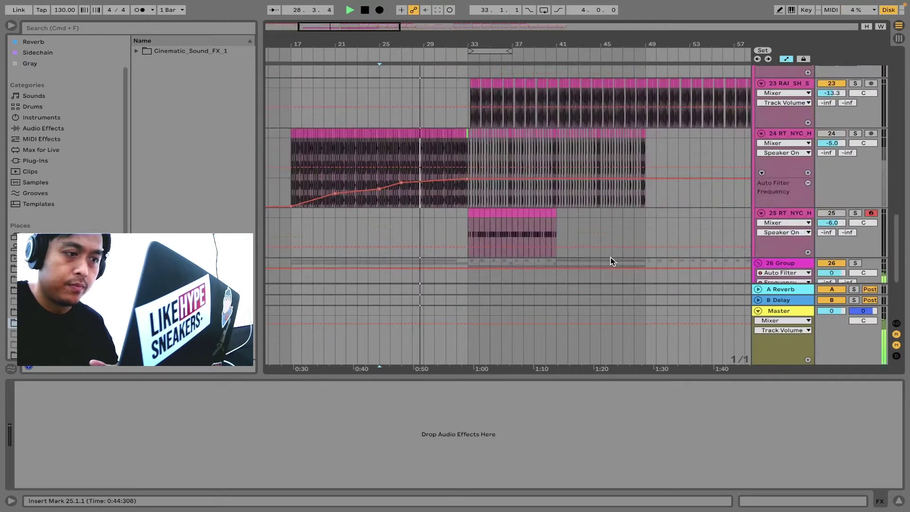
scroll(616, 244, down, 3)
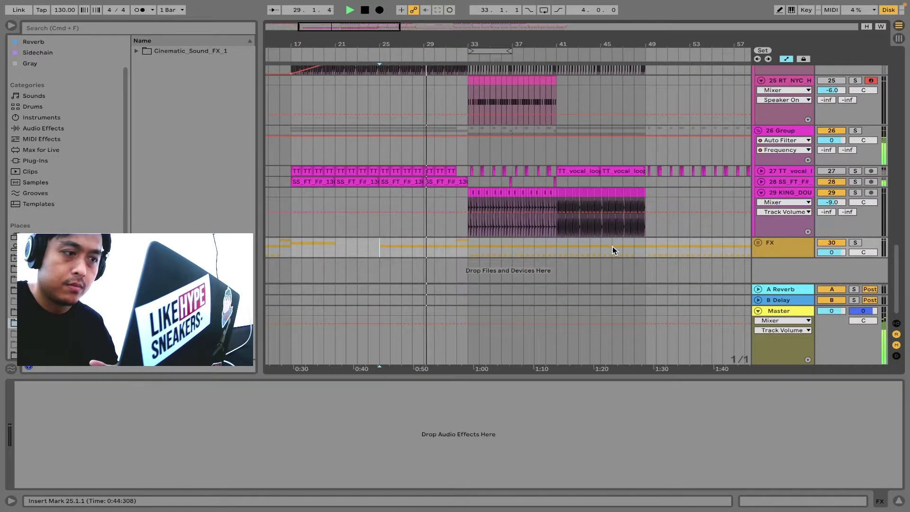
click(760, 171)
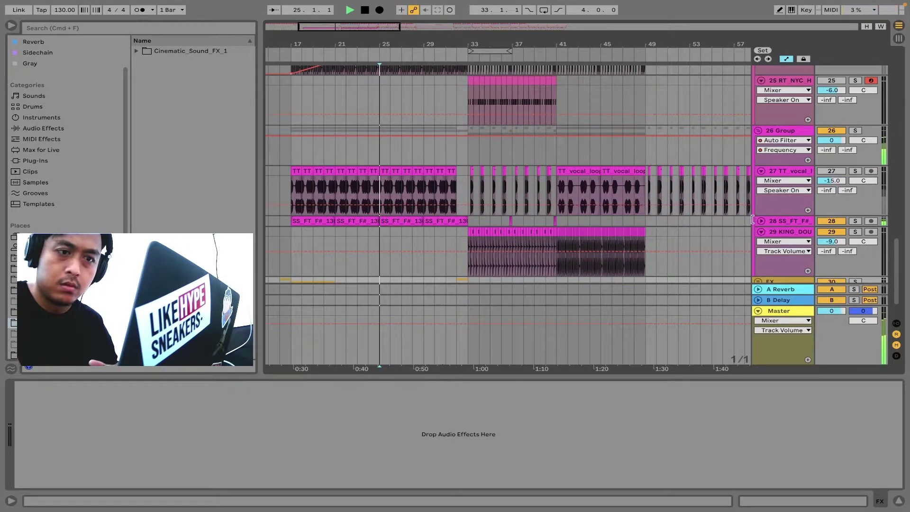
click(761, 221)
click(761, 171)
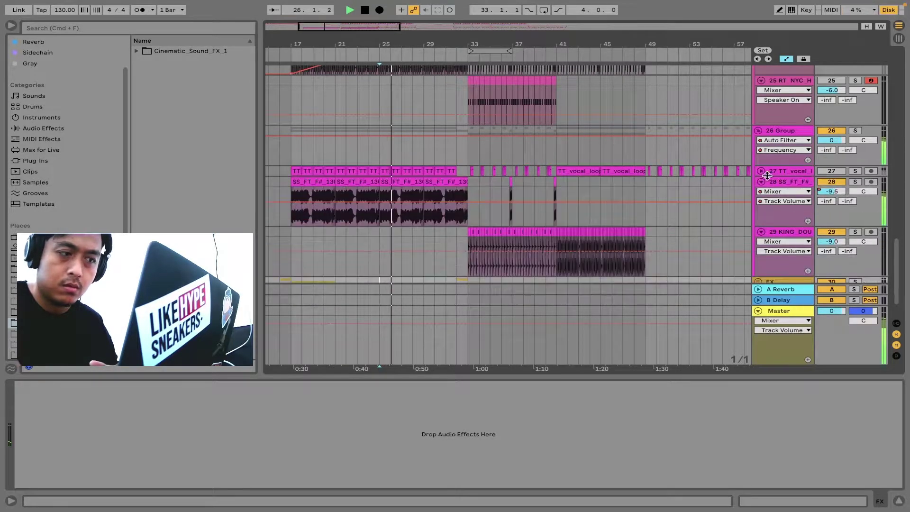
click(856, 182)
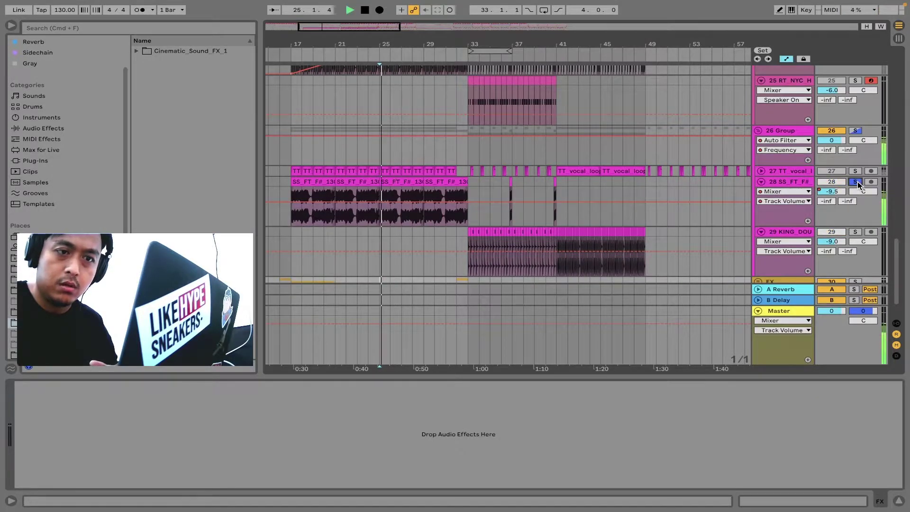
Delete the volume automation on the SS_FT_F# vocal track and lower its volume to -13 dB, leaving it unsoloed
right_click(832, 191)
click(764, 230)
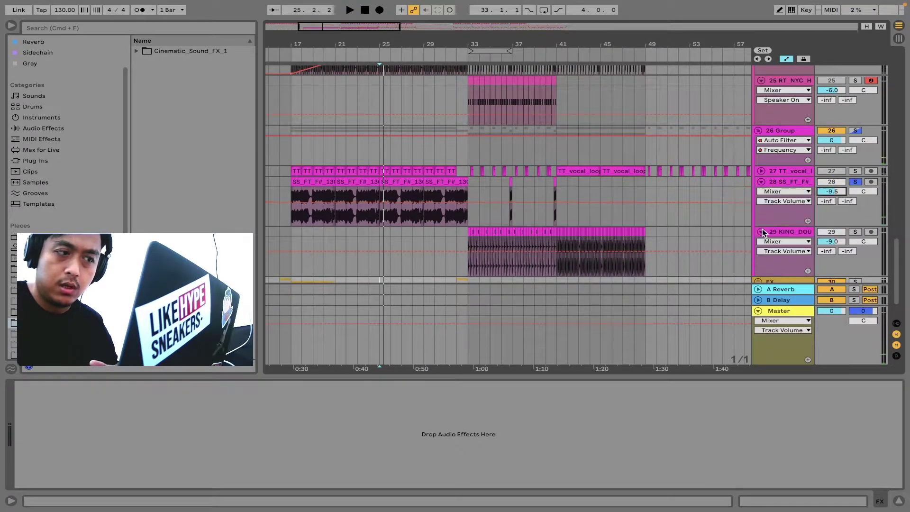
key(space)
key(Down)
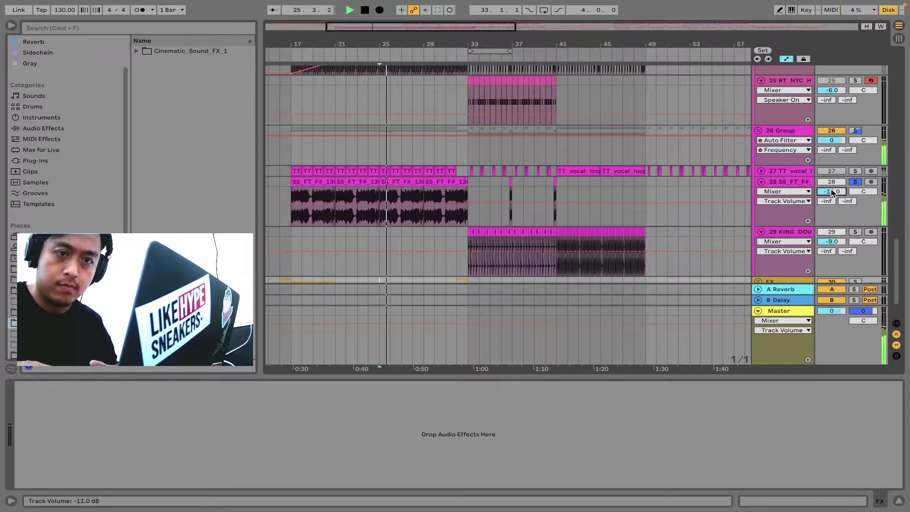
click(772, 183)
key(space)
click(856, 182)
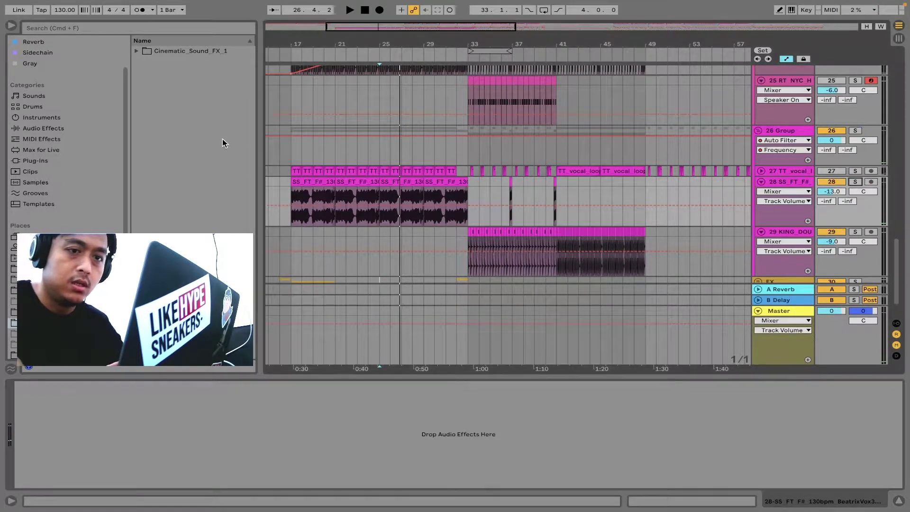
Add an EQ Eight from the EQ collection to the SS_FT_F# vocal track 28
scroll(21, 118, up, 3)
click(85, 62)
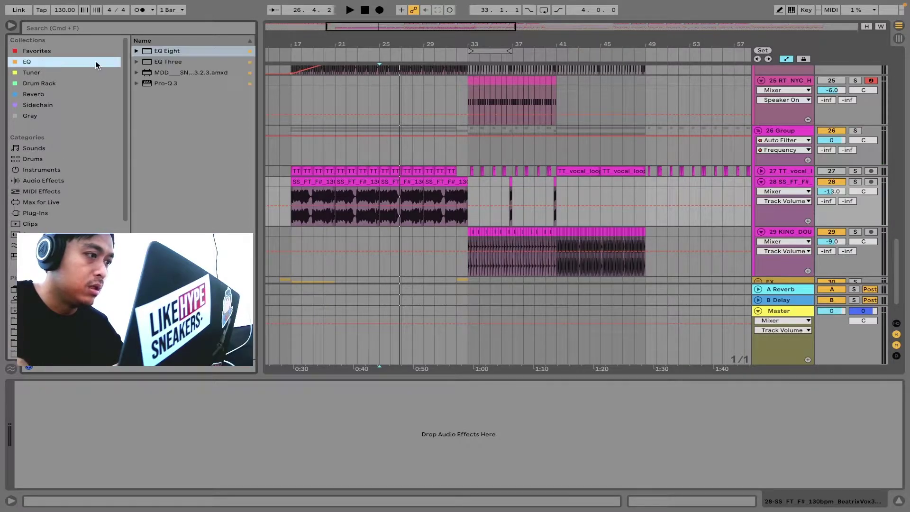
drag(147, 55, 221, 158)
drag(312, 195, 313, 197)
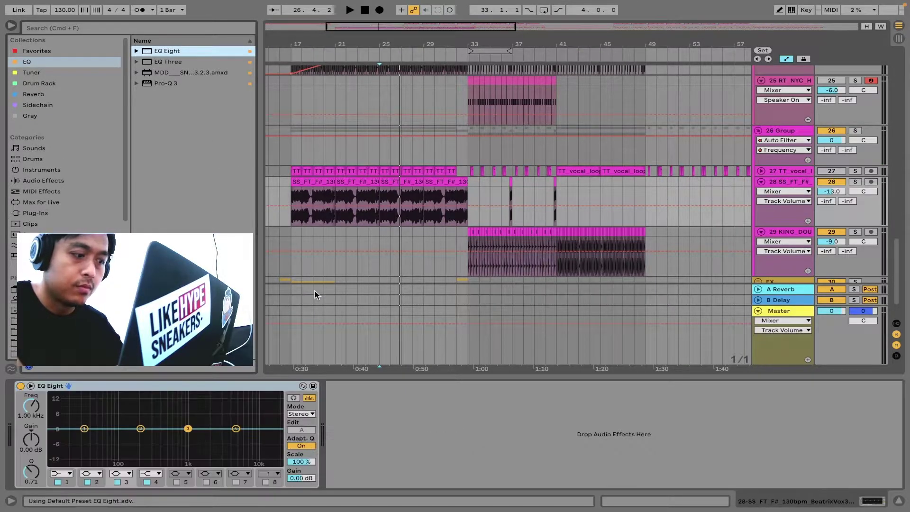
Make band 1 of the EQ Eight a low-cut filter at about 122 Hz and play the vocal
click(61, 473)
click(58, 408)
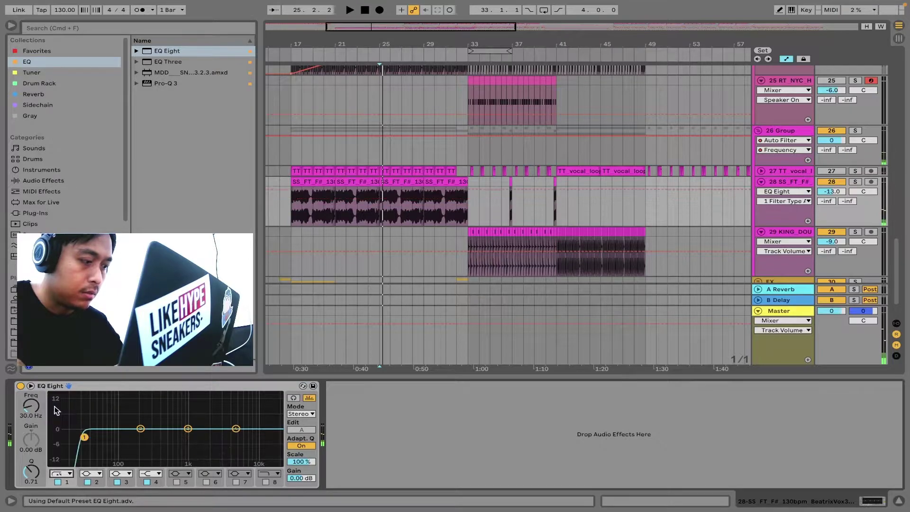
drag(84, 437, 126, 436)
key(space)
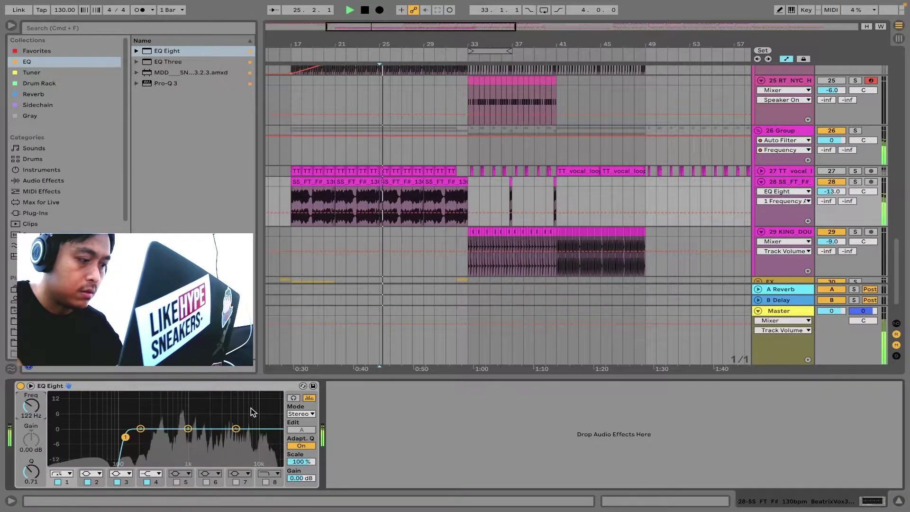
With the EQ's audition mode on, dip band 4 slightly and move the low cut to about 138 Hz with Q 0.63
click(293, 398)
drag(235, 428, 240, 432)
mouse_move(125, 437)
mouse_down()
mouse_move(137, 437)
mouse_move(129, 438)
mouse_up()
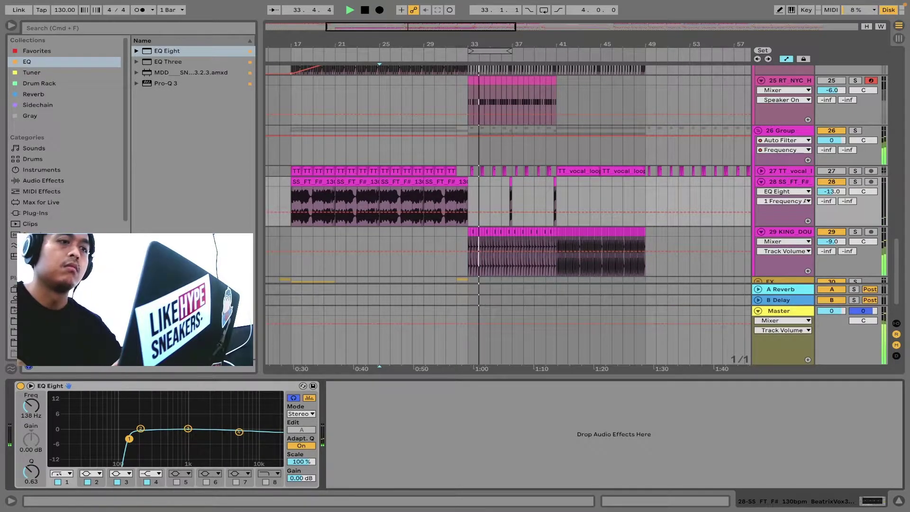
Play the fills from 32.3.1 and set the volume of track 13, the RAI_SH_FILL_2 clip's track, to -9 dB
drag(460, 44, 460, 90)
scroll(469, 168, up, 10)
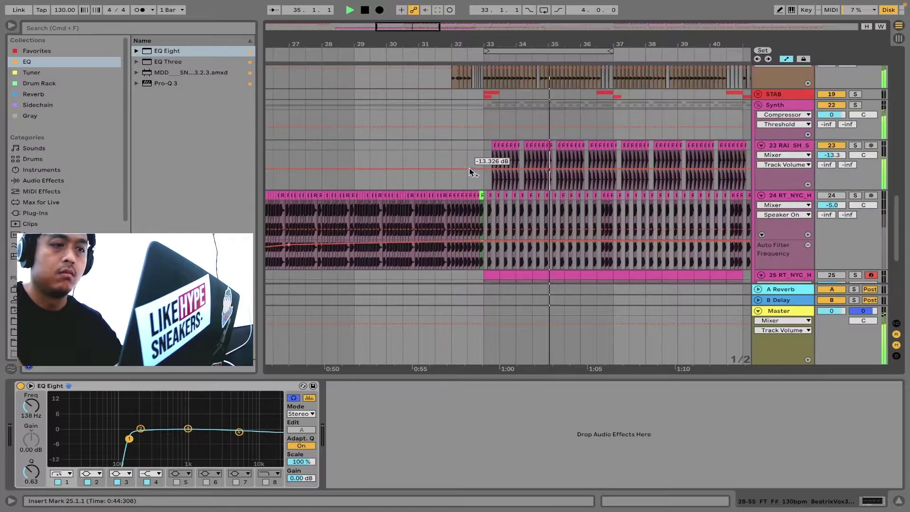
click(474, 109)
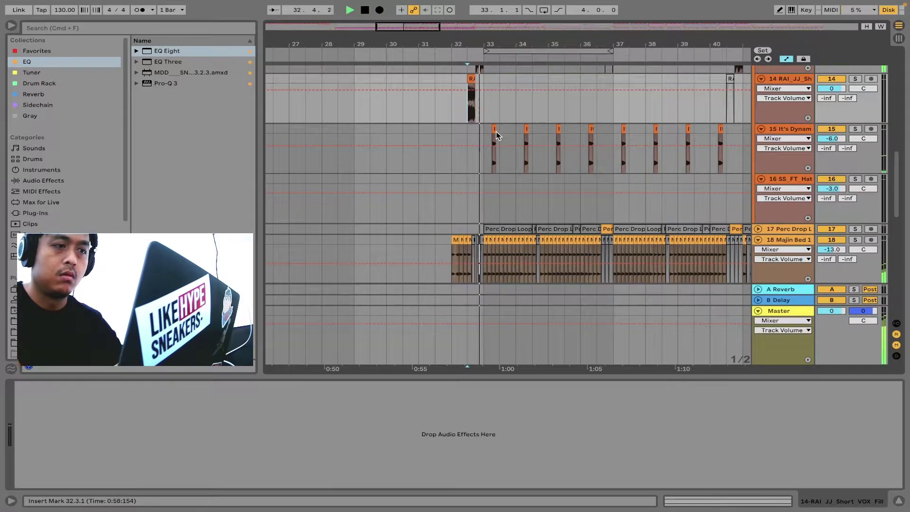
scroll(496, 133, up, 3)
drag(484, 53, 488, 114)
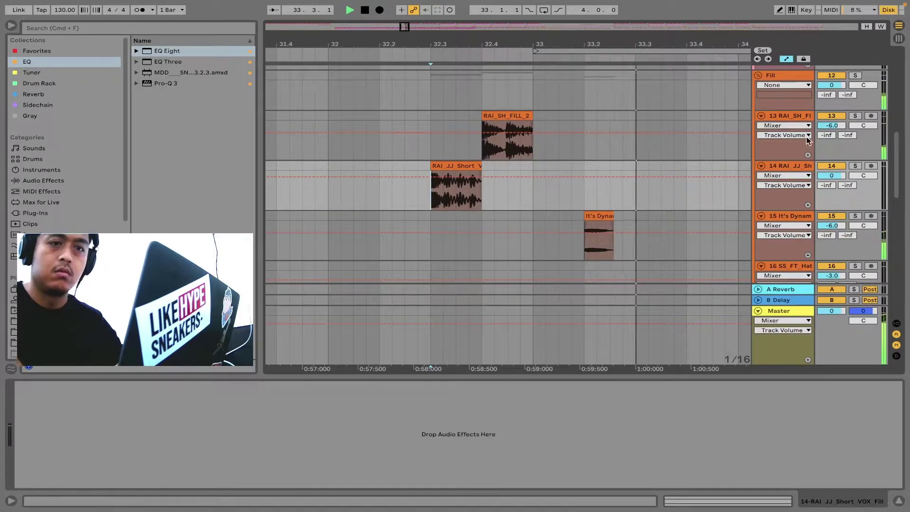
key(space)
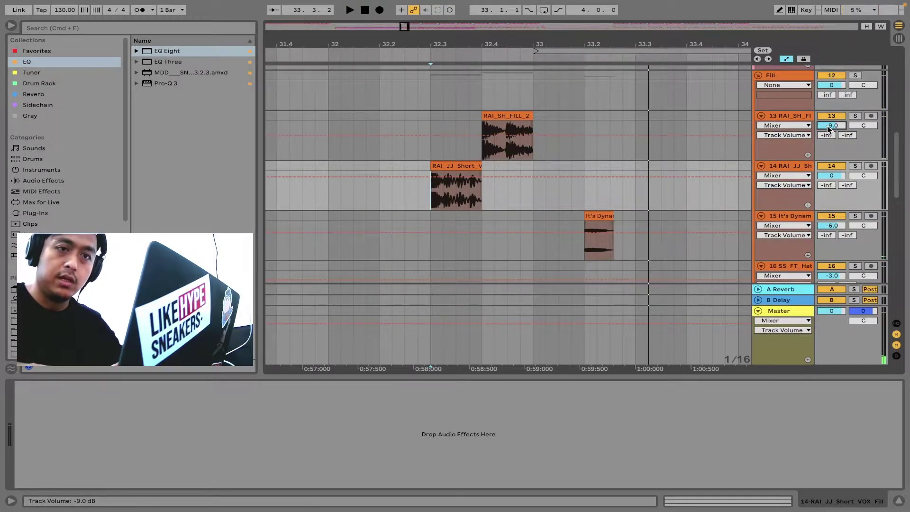
Replay from just before the fills and lower the volume of track 14, the RAI_JJ_Short VOX fill, to -5 dB
click(418, 152)
key(space)
key(Down)
key(Down)
key(Down)
key(Down)
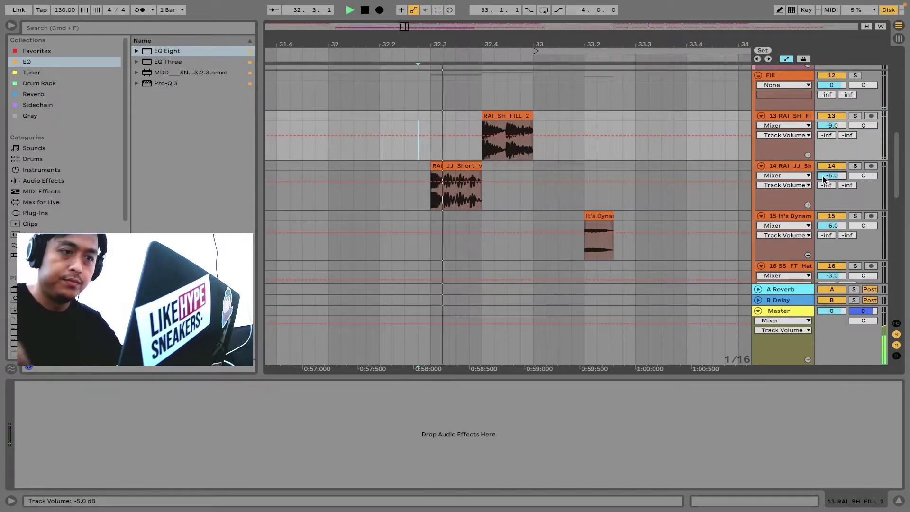
drag(455, 42, 466, 43)
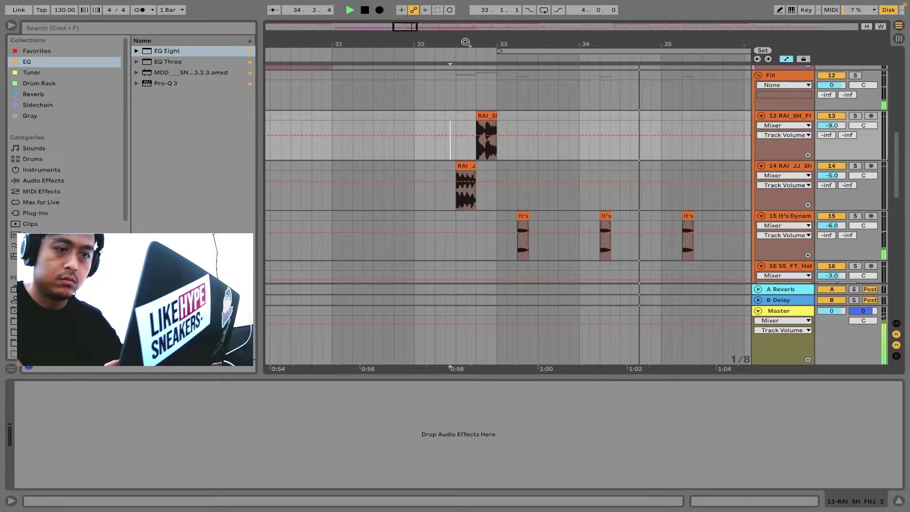
drag(833, 225, 833, 237)
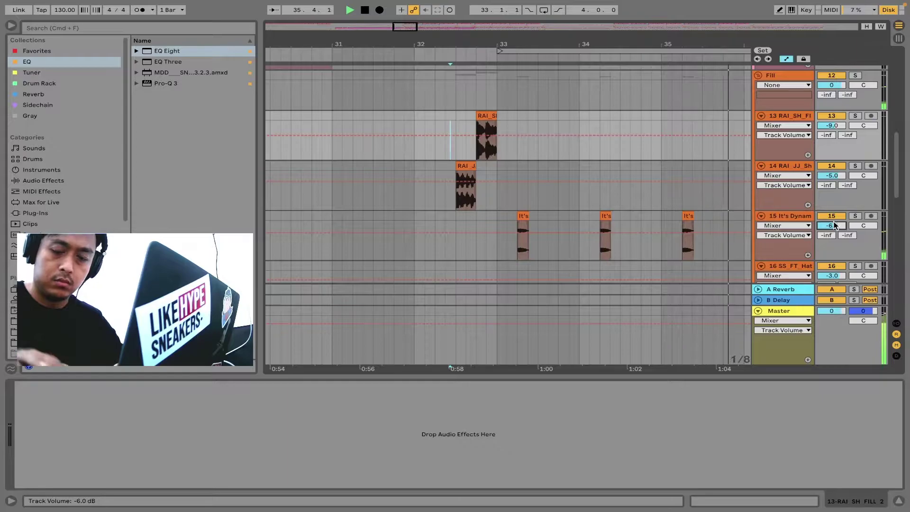
click(775, 314)
Unfold and solo the Kick track, play it from bar 33, and enlarge its opening notes at that bar
drag(448, 37, 450, 17)
scroll(491, 124, up, 6)
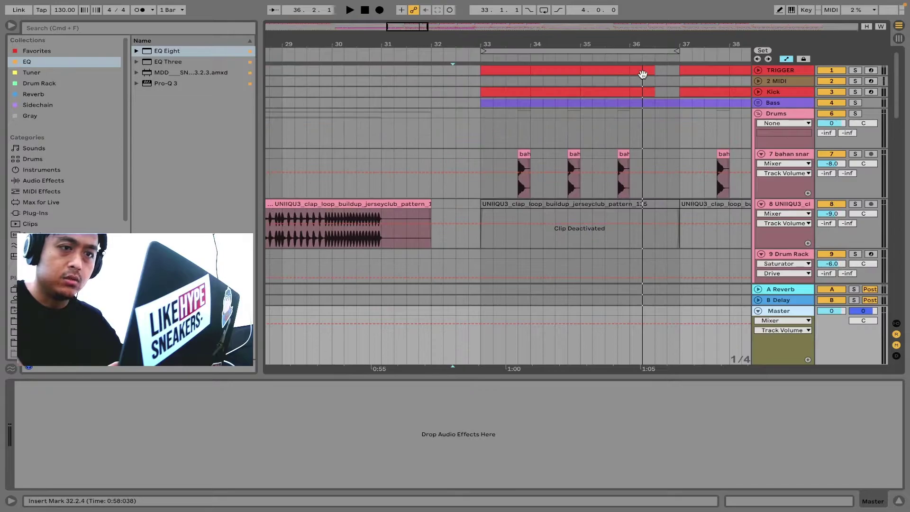
click(758, 92)
click(854, 93)
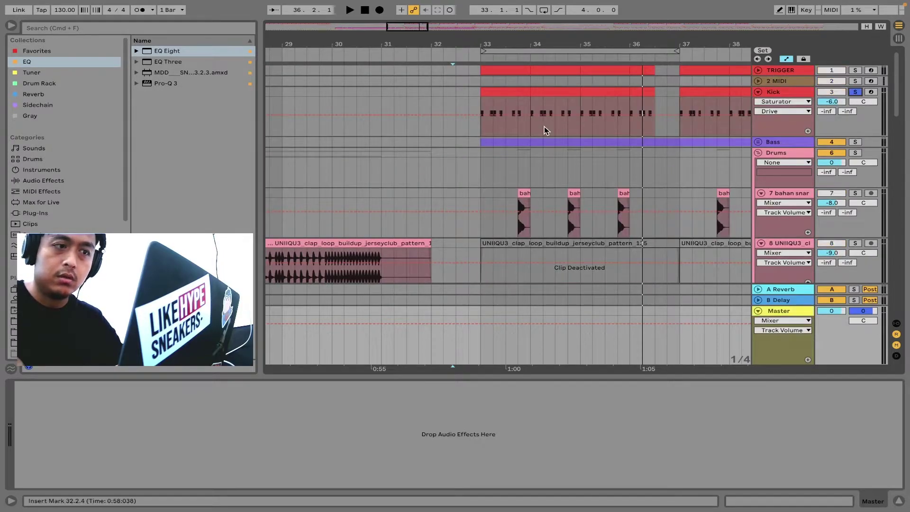
click(482, 128)
key(space)
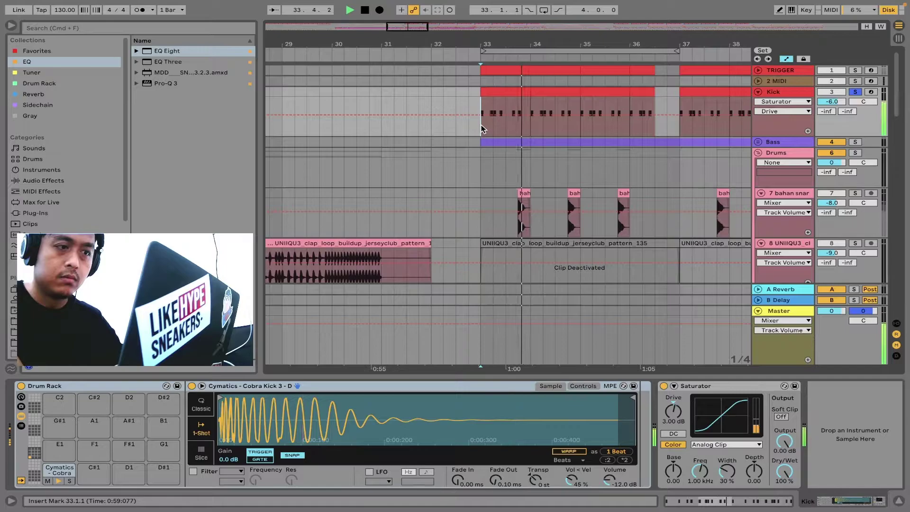
key(space)
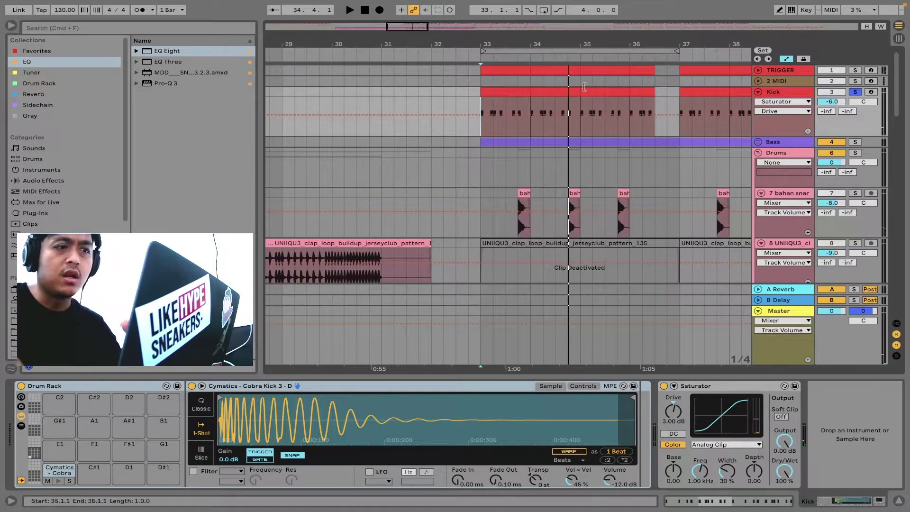
drag(494, 45, 484, 123)
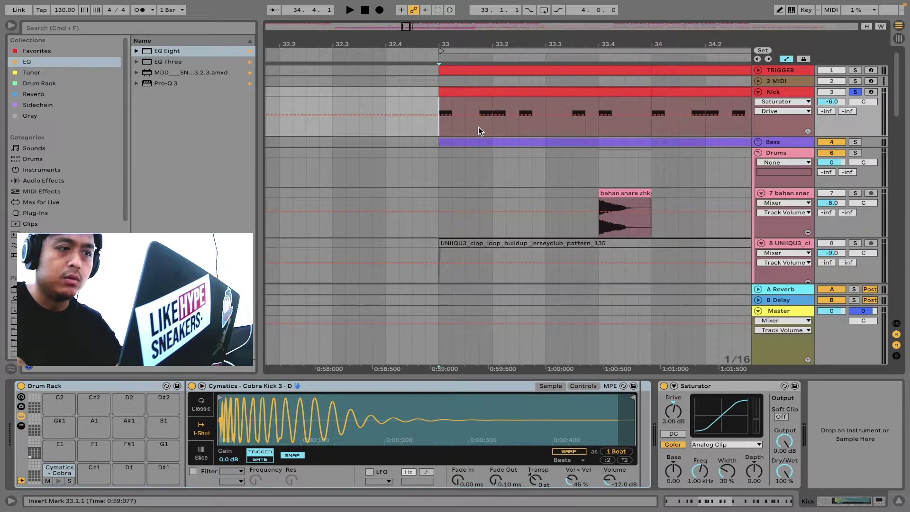
Split the Kick clip at beat 33.2
click(493, 91)
click(493, 104)
key(super+e)
Shorten the first Kick piece by a sixteenth, duplicate that beat across the rest of bar 33, and play the new pattern
drag(489, 92, 479, 92)
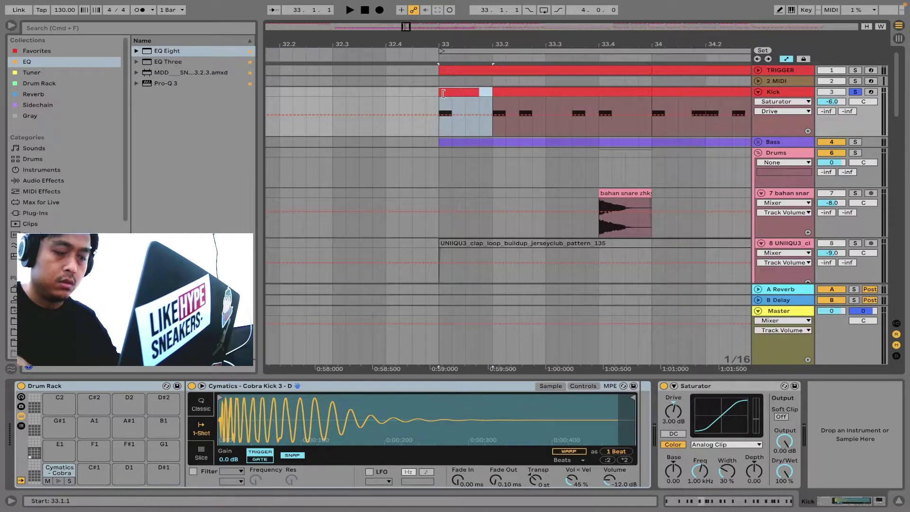
key(super+d)
key(super+d)
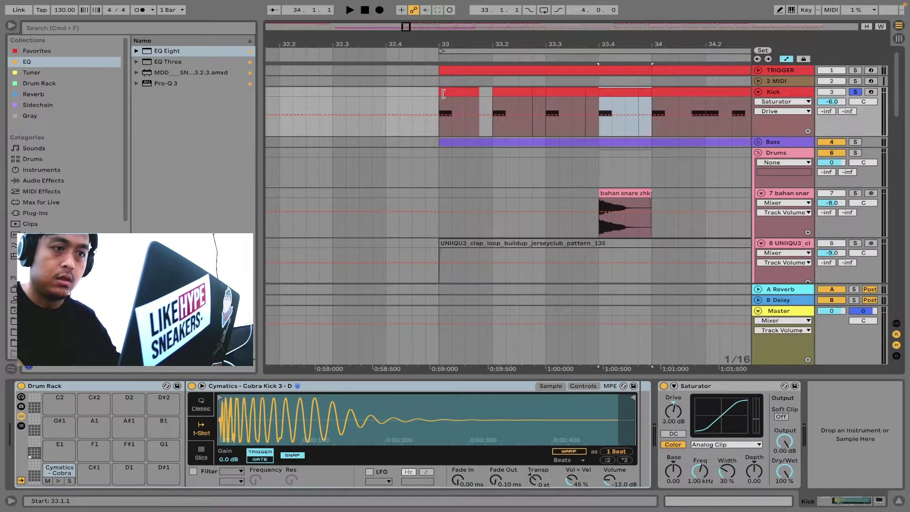
click(431, 132)
key(space)
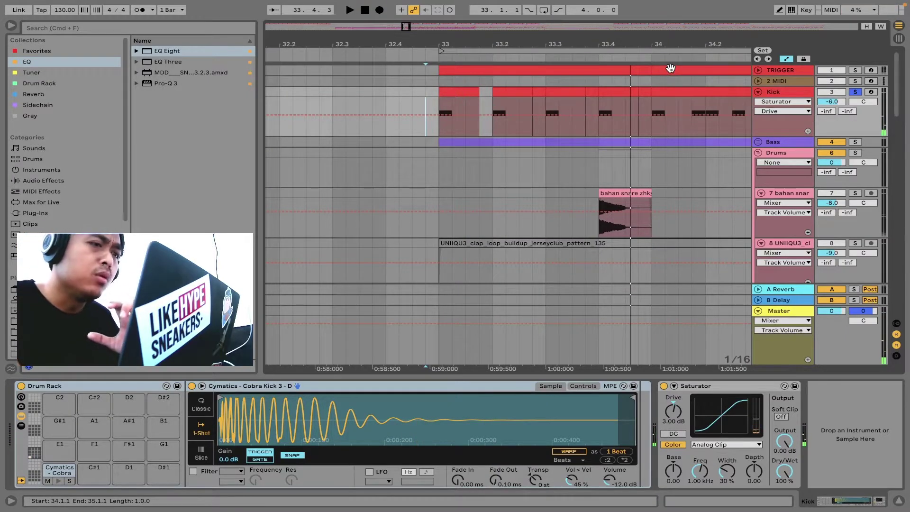
Undo the Kick duplicates and the trim of the first piece
key(super+z)
key(super+z)
key(super+z)
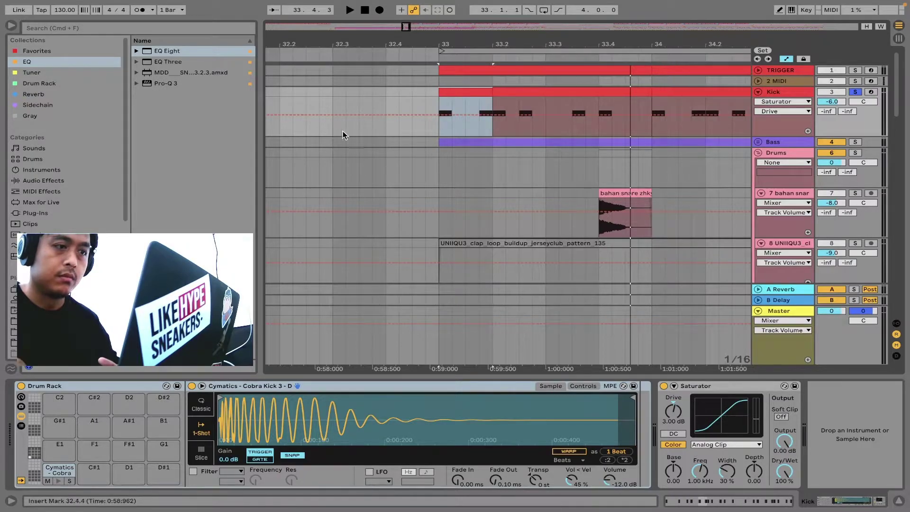
Play the Kick from just before bar 33, and again soloed from 33.1.1
click(399, 118)
key(space)
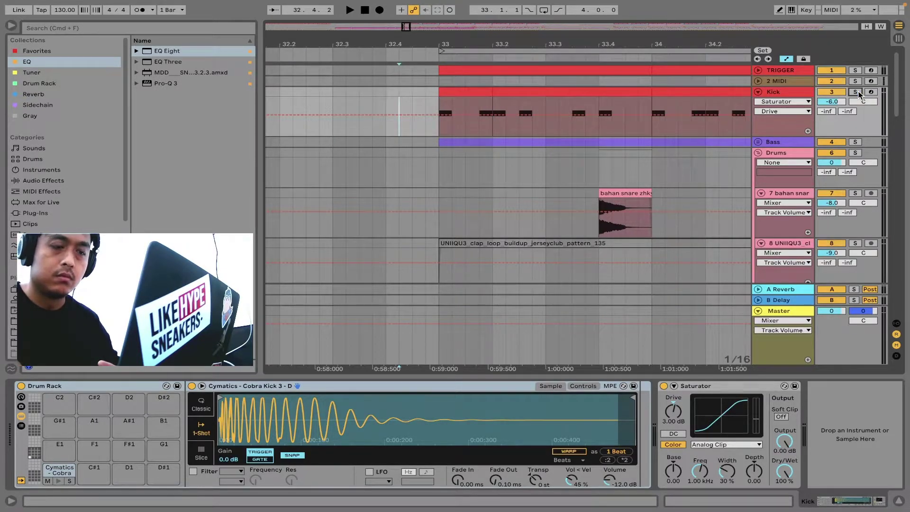
key(space)
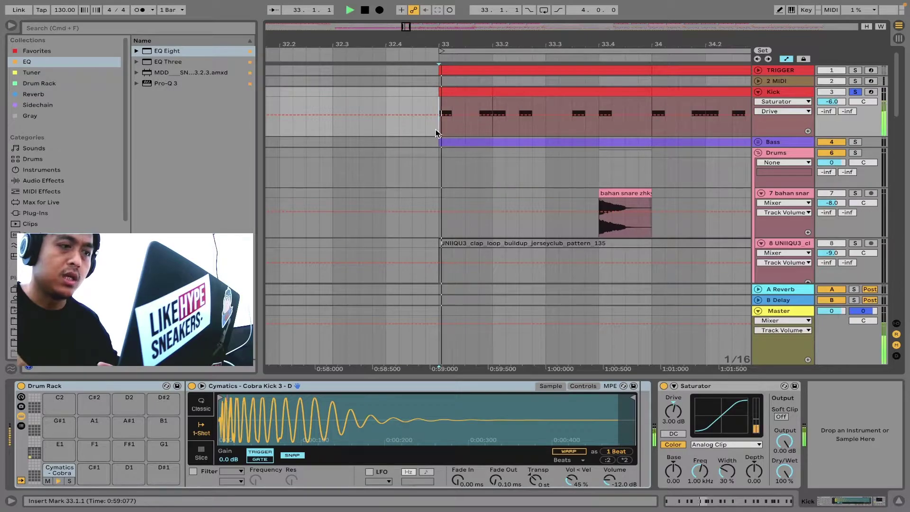
key(space)
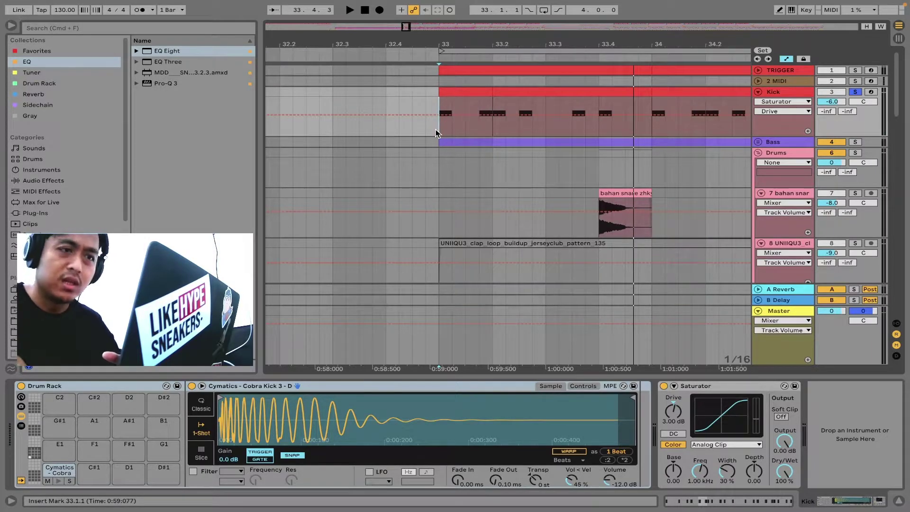
Unsolo the Kick and play the full mix from 32.2.1 into the drop while looking through the lower tracks
click(855, 92)
click(278, 125)
drag(306, 45, 386, 44)
key(space)
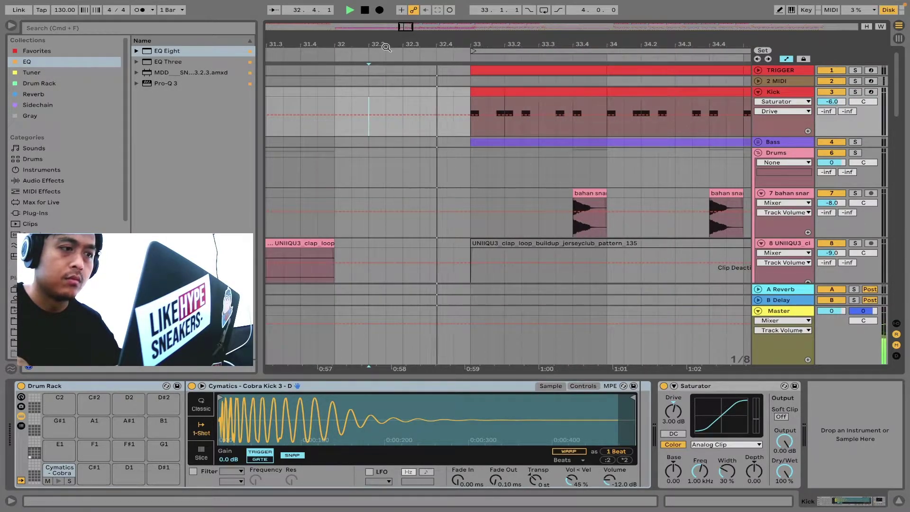
scroll(630, 215, down, 10)
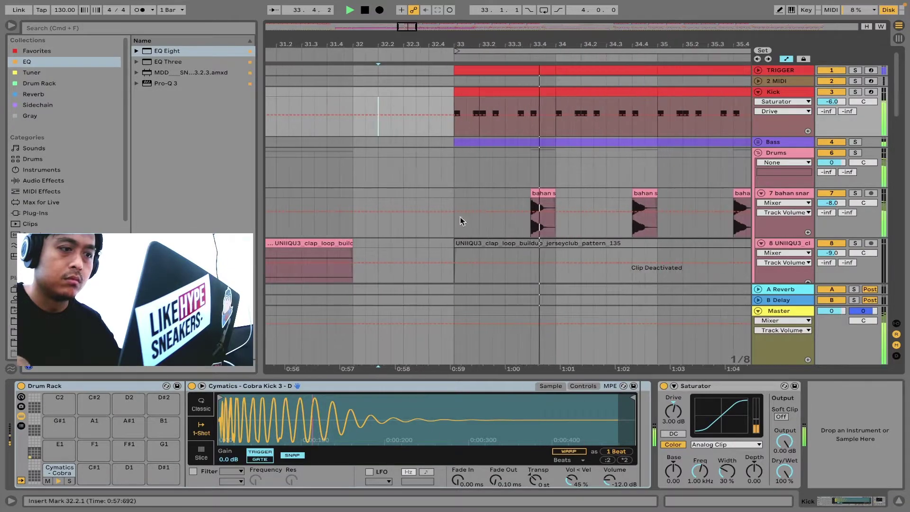
scroll(483, 247, up, 5)
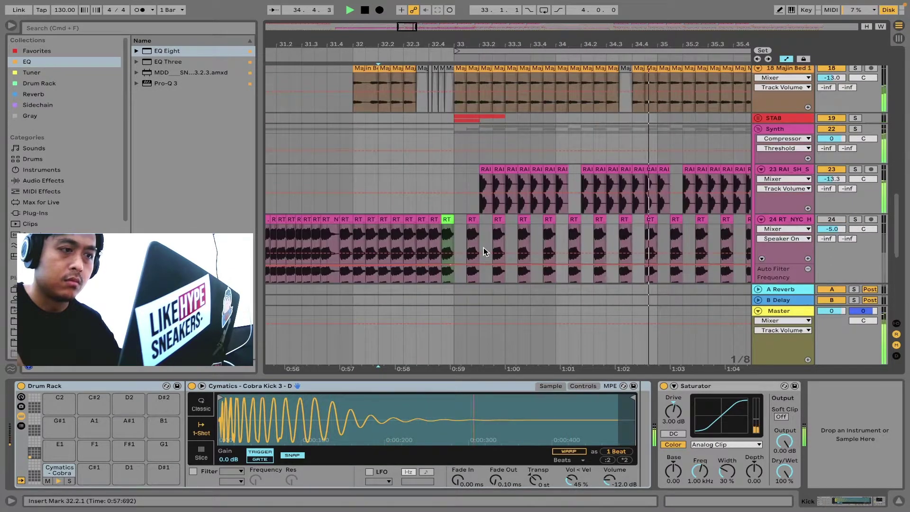
scroll(483, 247, down, 6)
scroll(484, 247, down, 6)
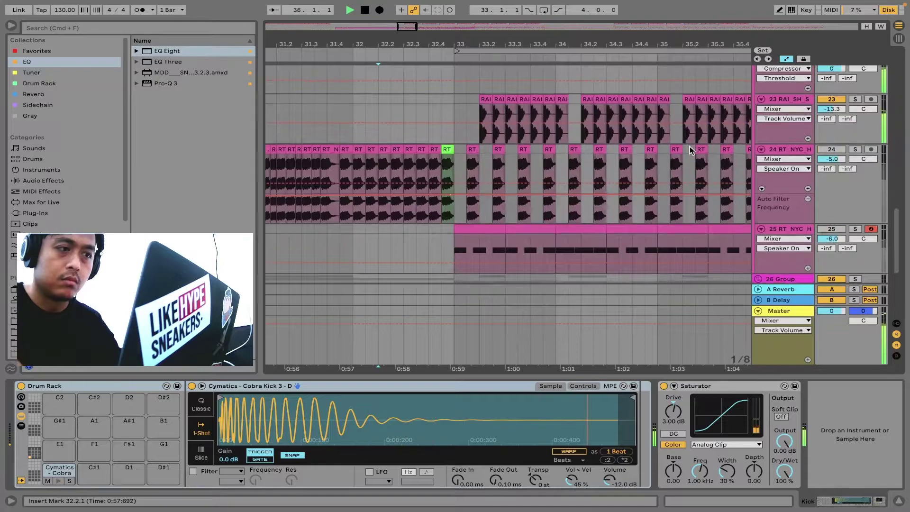
scroll(484, 224, up, 3)
key(space)
Unfold the STAB group, play it soloed from 32.2.1, and return it to the full mix
click(758, 184)
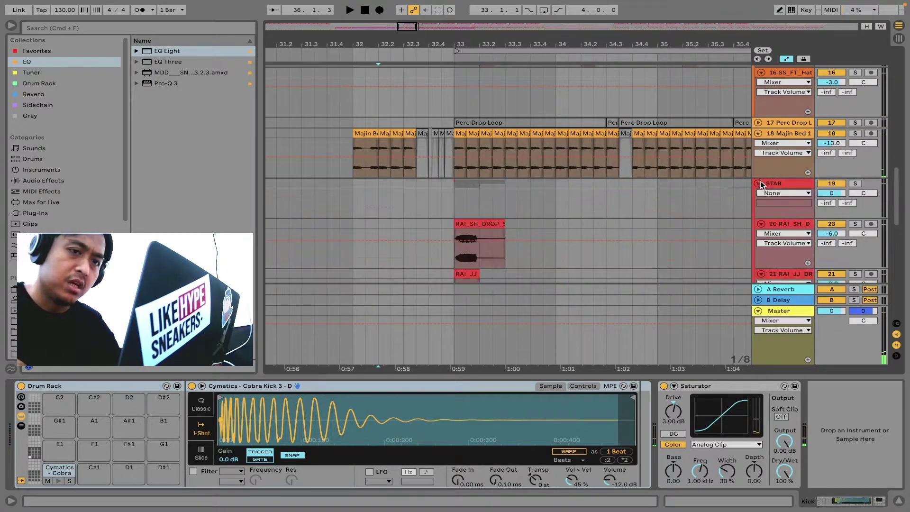
click(855, 183)
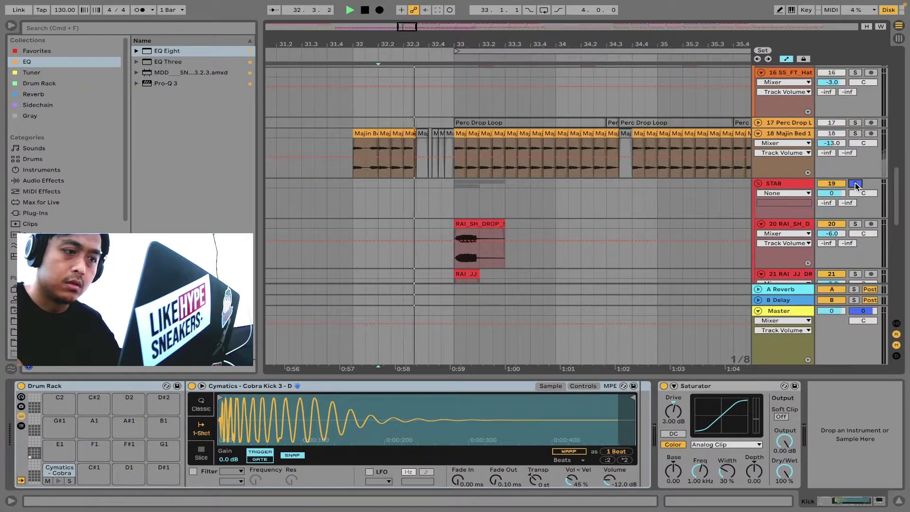
click(831, 233)
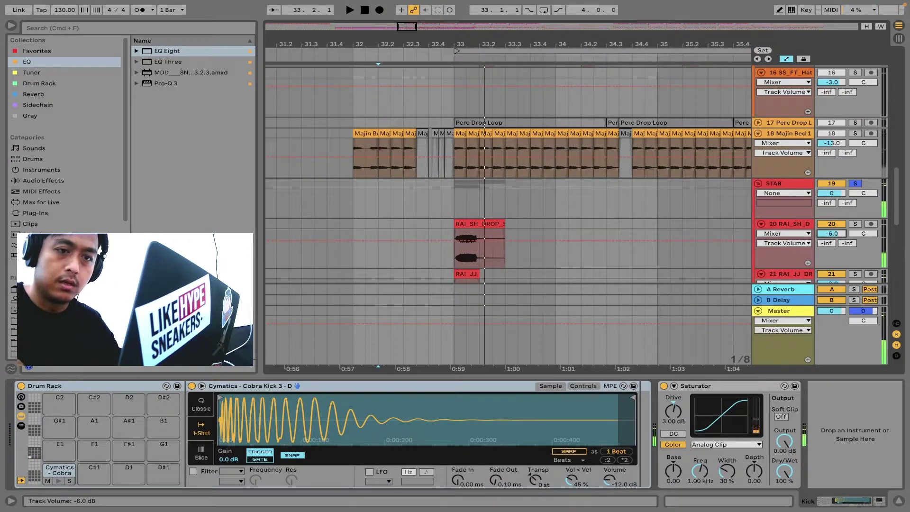
key(space)
click(855, 183)
key(space)
Set the volume of track 20, the RAI_SH_DROP stab, to -16 dB and replay the drop in the full mix
click(838, 233)
key(Down)
key(Down)
key(Down)
key(Down)
key(Down)
key(space)
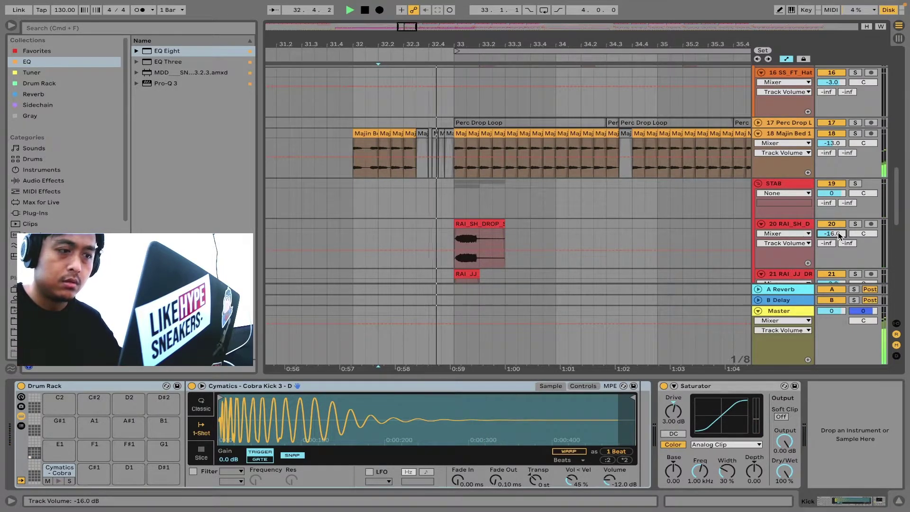
key(space)
Solo track 20 and play its stab from 33.1.1
click(854, 224)
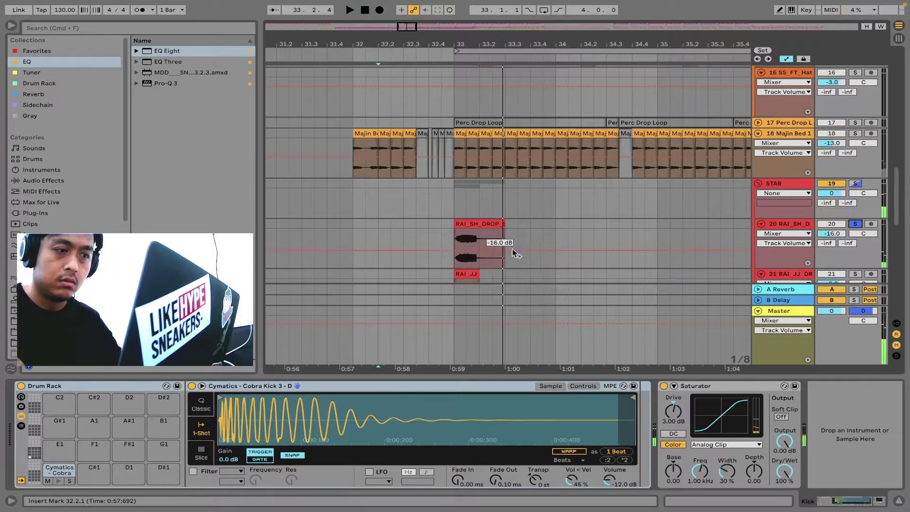
click(451, 236)
key(space)
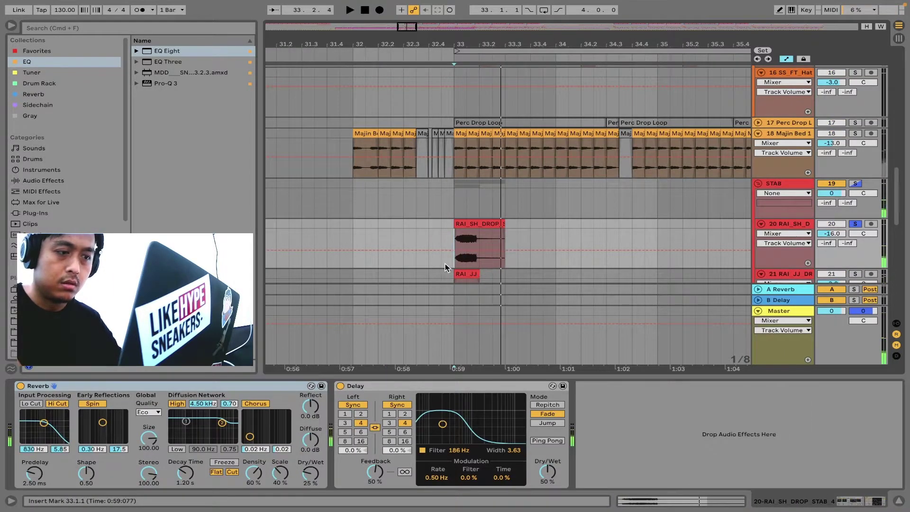
Play track 21, the RAI_JJ drop stab, soloed, lower its volume to -11 dB, and replay it unsoloed from before bar 33
scroll(446, 267, down, 5)
click(455, 164)
click(855, 136)
key(space)
key(space)
drag(834, 147, 834, 157)
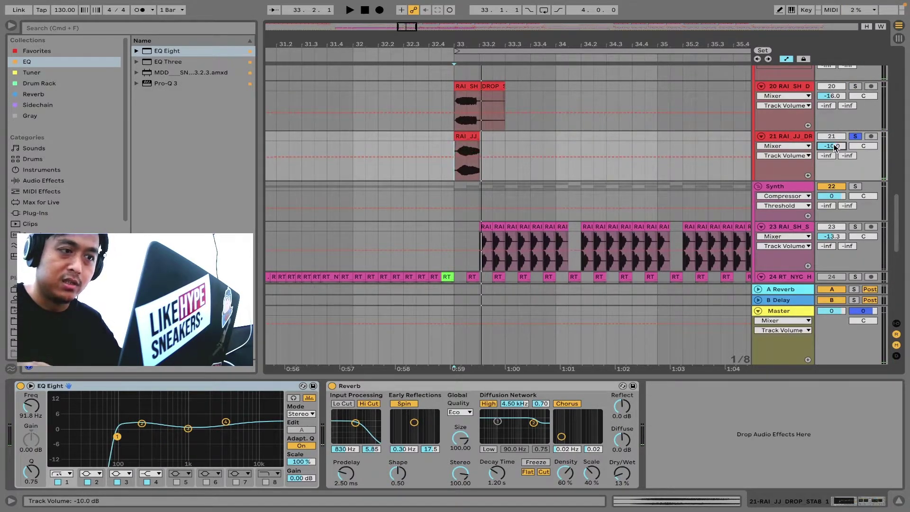
key(space)
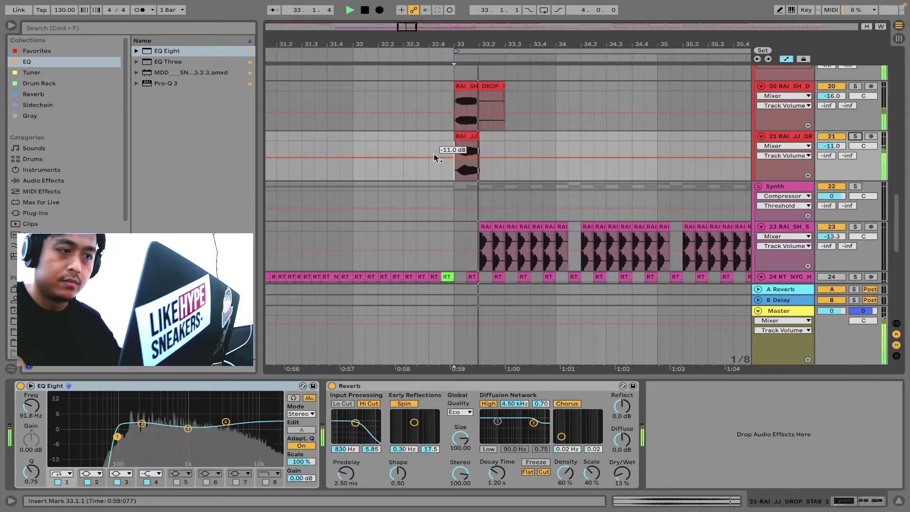
click(410, 167)
key(space)
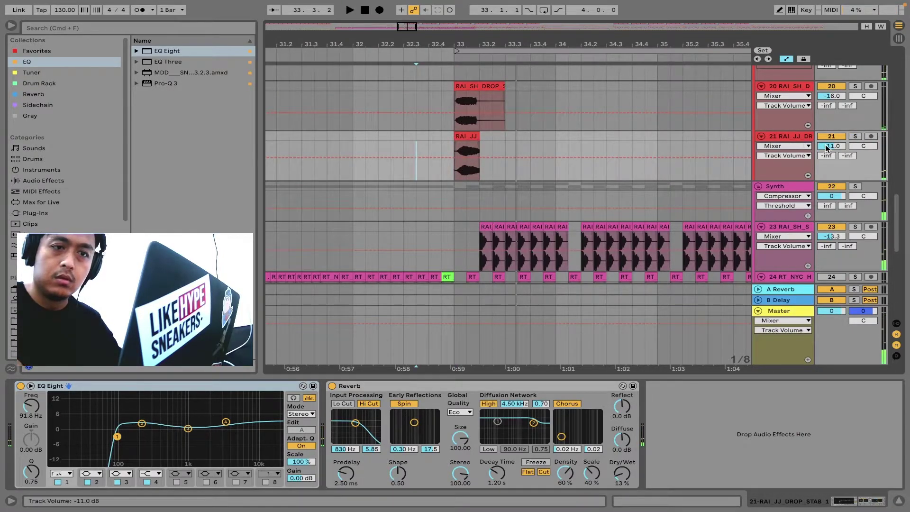
Raise the volume of track 21 to -8 dB and replay the transition into the drop
scroll(826, 144, up, 2)
key(space)
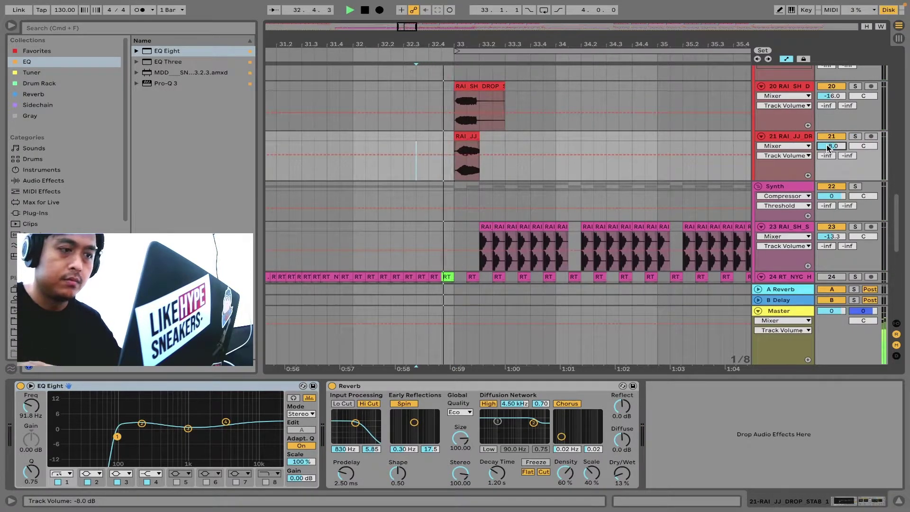
key(space)
key(space)
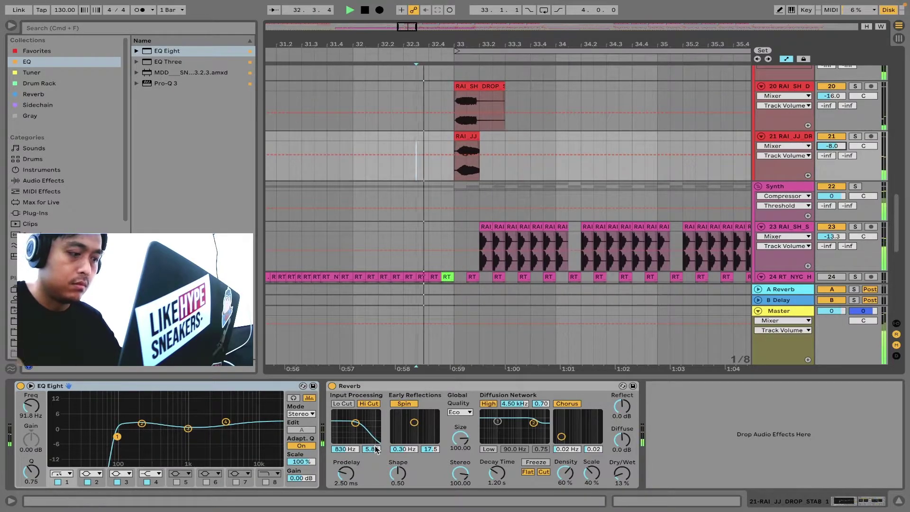
key(space)
In track 21's EQ Eight, move the low cut below 64 Hz and reduce band 4 to 1.12 dB at 3.44 kHz
drag(117, 436, 107, 435)
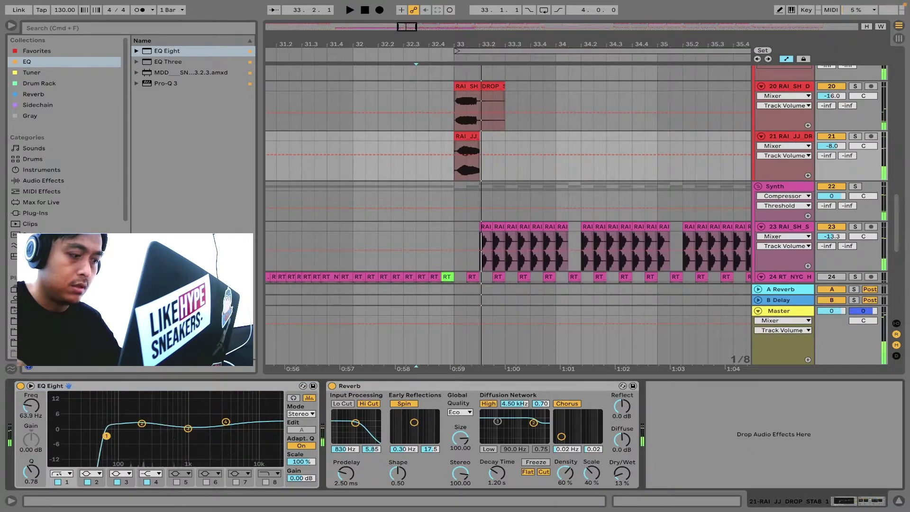
key(space)
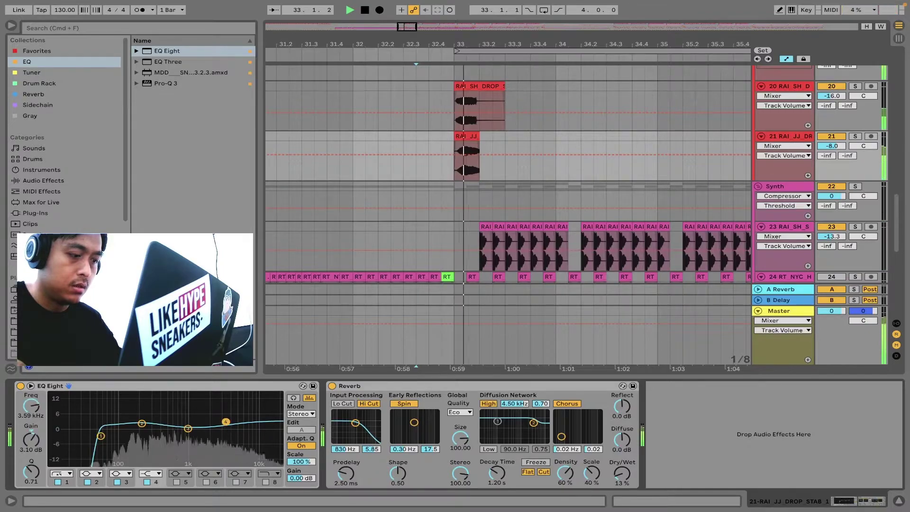
drag(226, 421, 223, 435)
key(space)
key(space)
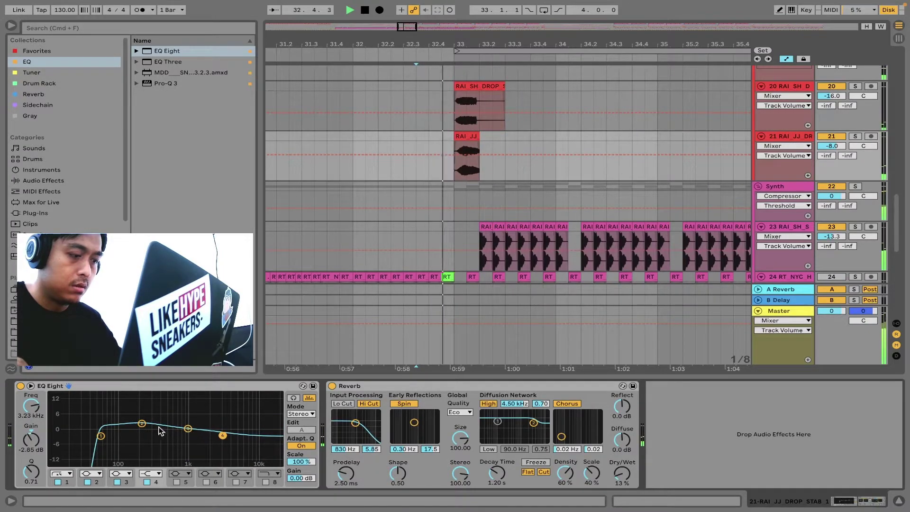
key(space)
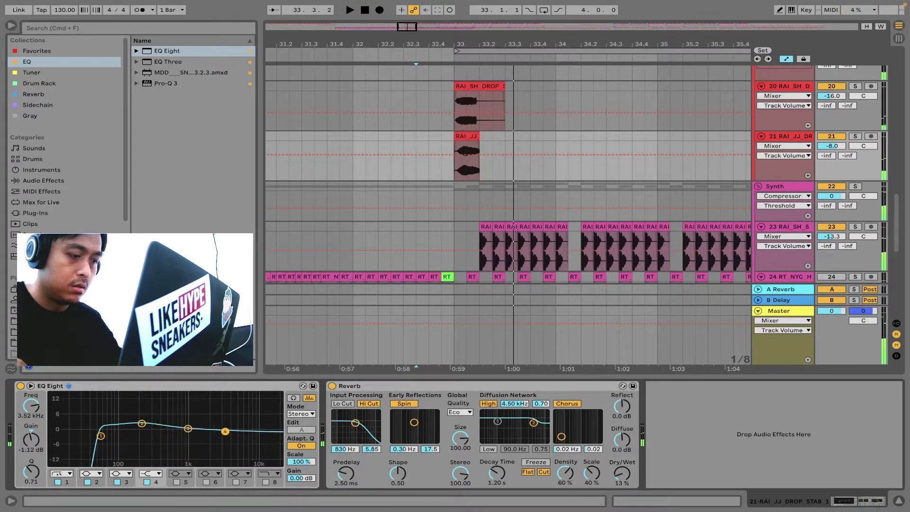
key(space)
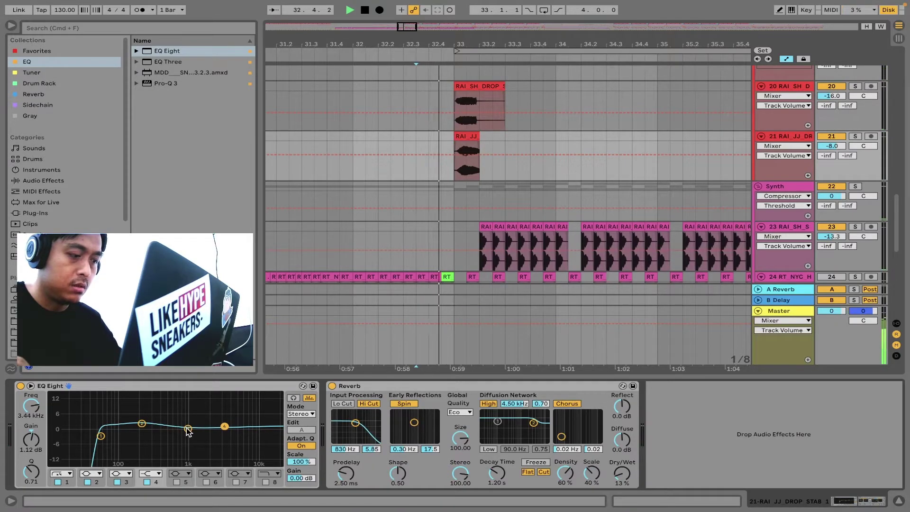
Reduce EQ band 2 to about 1.1 dB, set the low cut to 51.6 Hz with Q 0.75, and replay the stab
drag(142, 423, 101, 437)
click(102, 435)
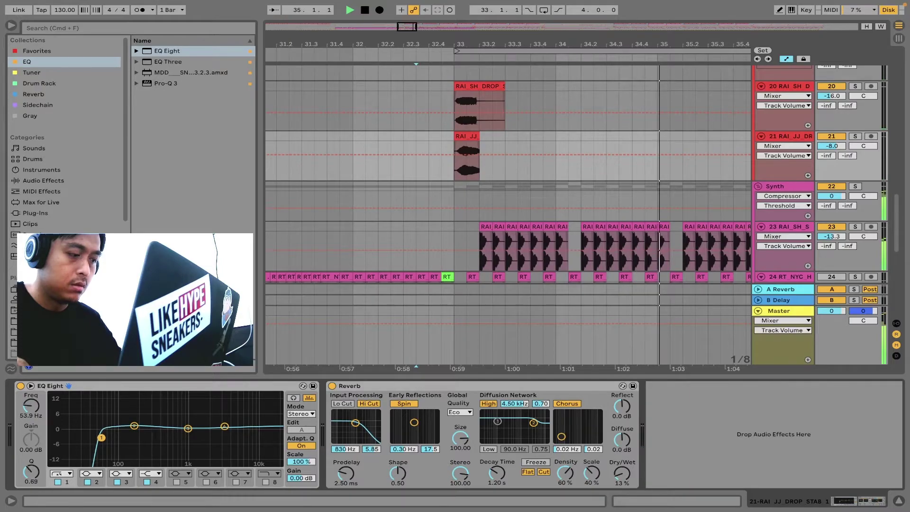
key(space)
key(space)
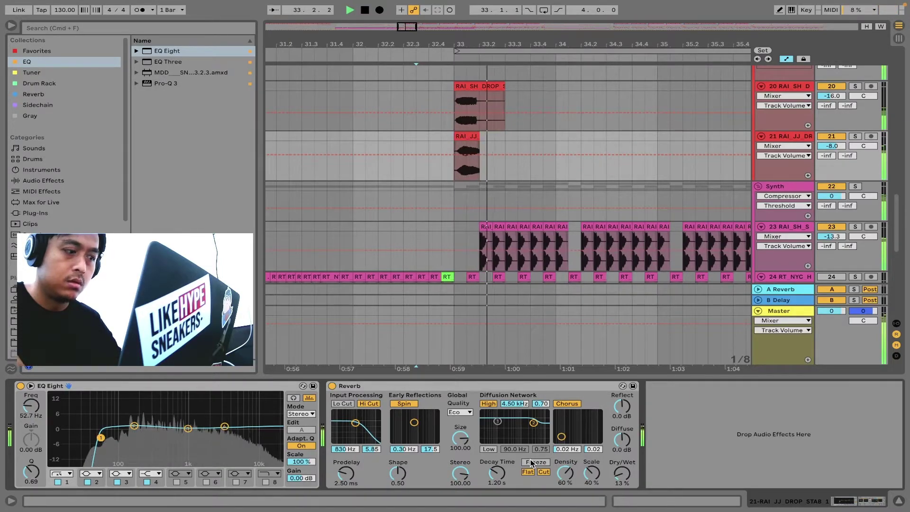
drag(101, 437, 100, 436)
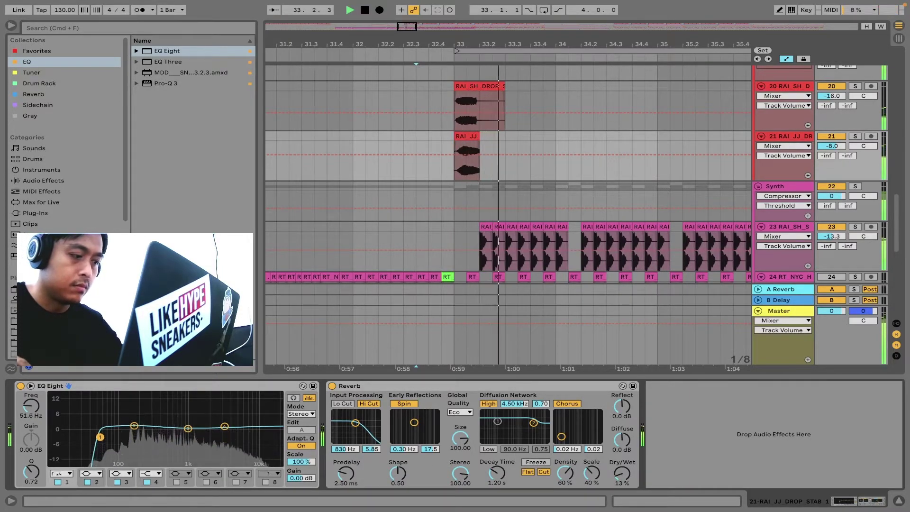
key(space)
key(space)
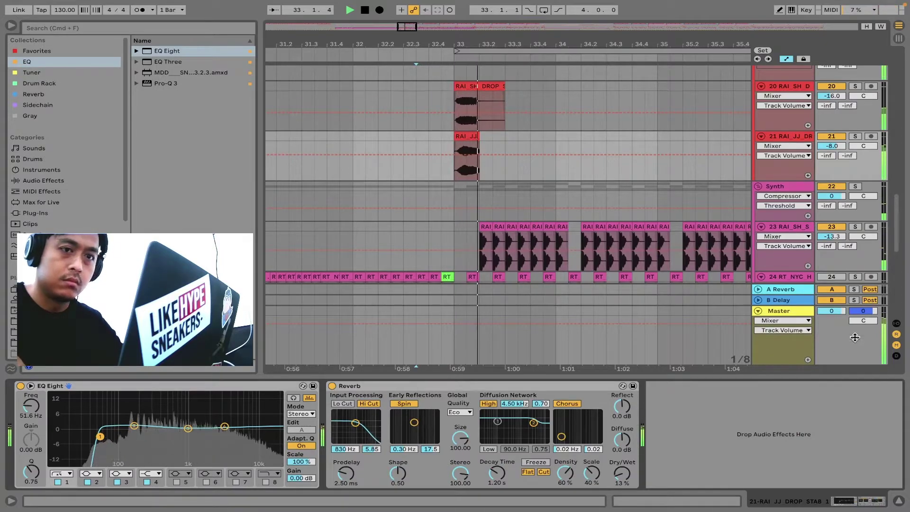
key(space)
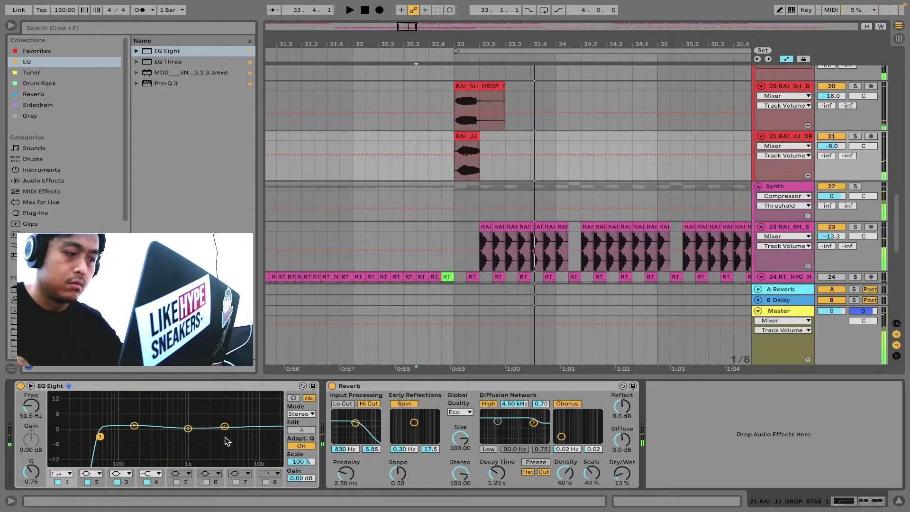
Nudge EQ band 3 slightly lower in frequency and set bands 2 and 4 to 1.61 dB at 194 Hz and 3.83 kHz
click(187, 430)
click(135, 427)
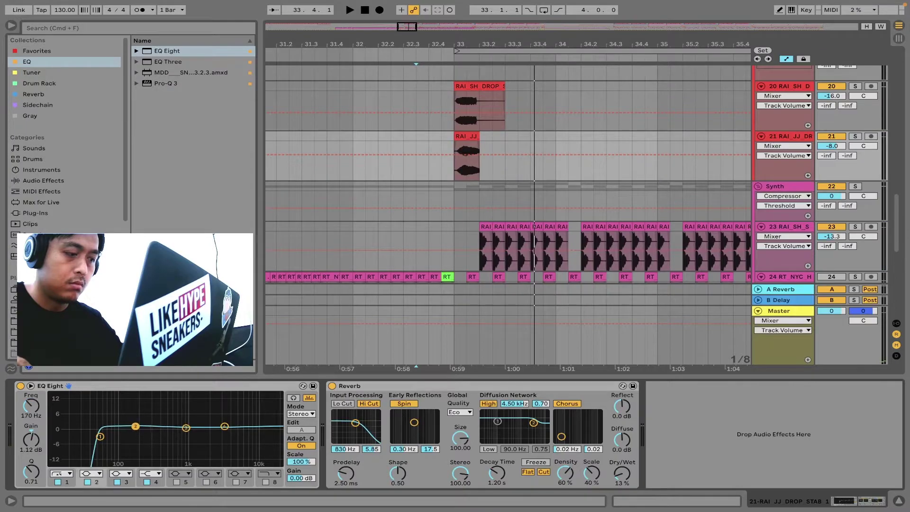
drag(138, 426, 139, 426)
key(space)
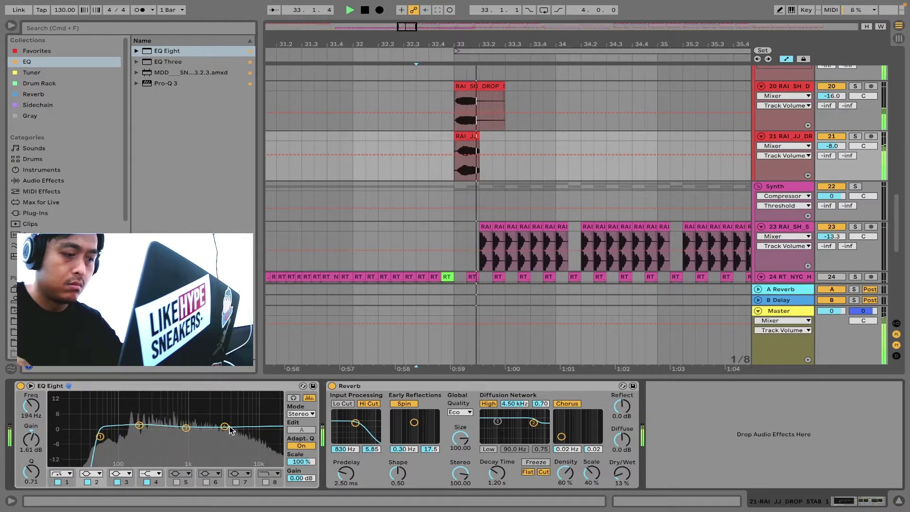
drag(224, 427, 227, 425)
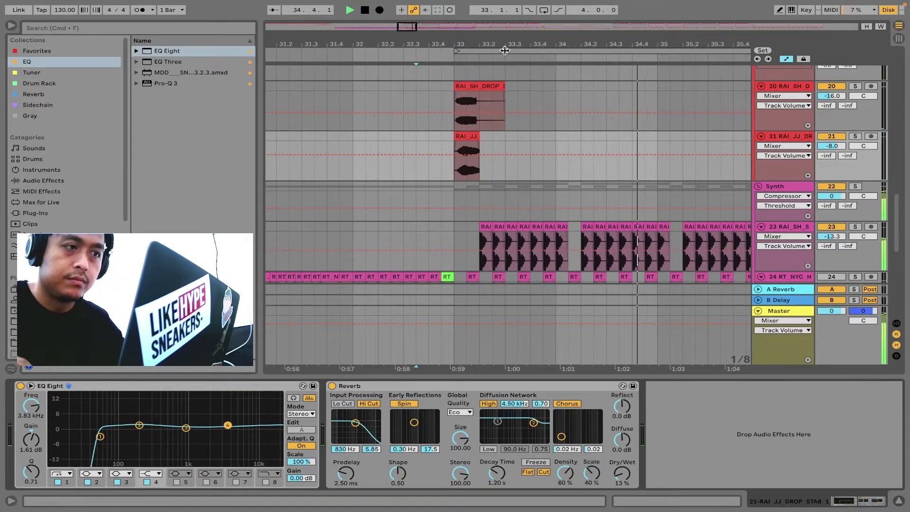
Enlarge the arrangement overview and extend the loop to 16 bars, from bar 33 to bar 49
drag(499, 44, 498, 38)
key(minus)
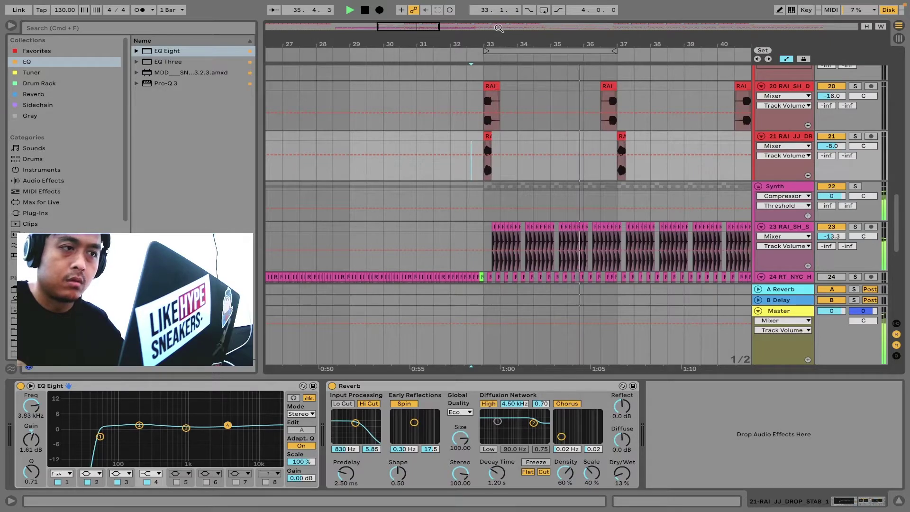
drag(498, 31, 498, 78)
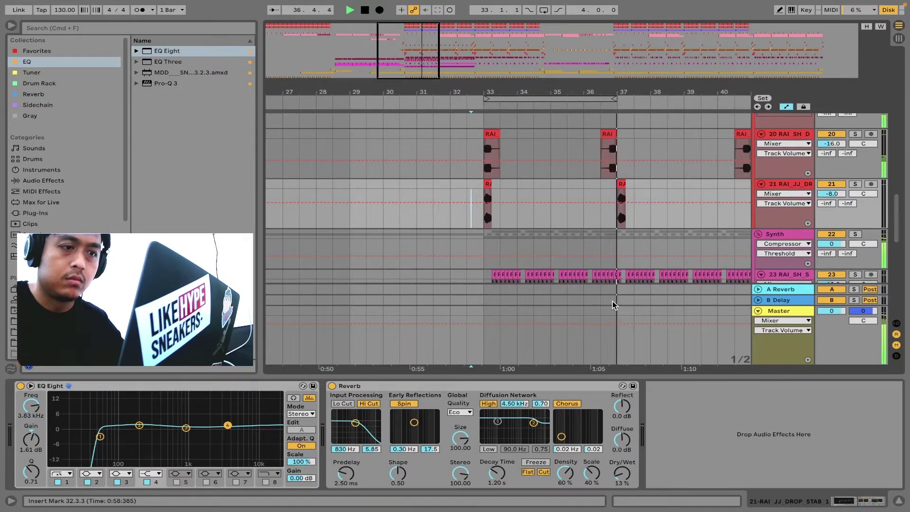
drag(549, 87, 401, 48)
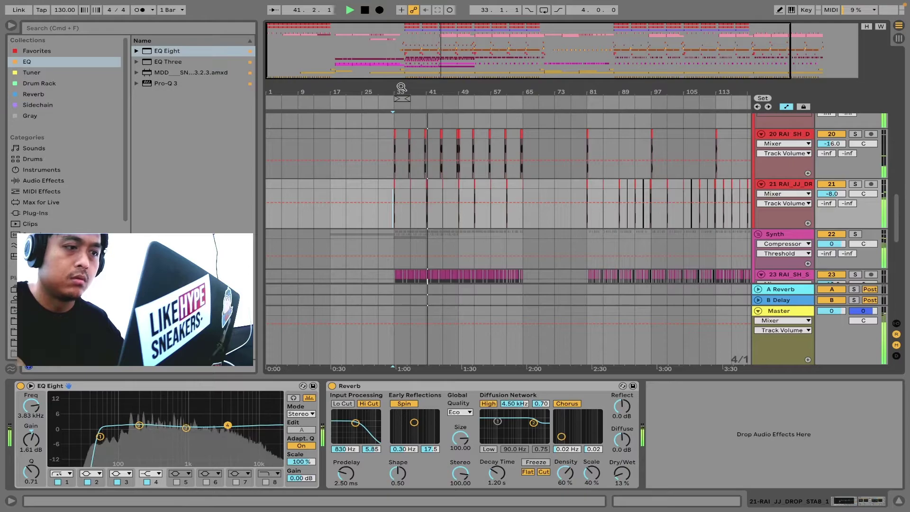
click(400, 132)
drag(412, 101, 458, 101)
key(plus)
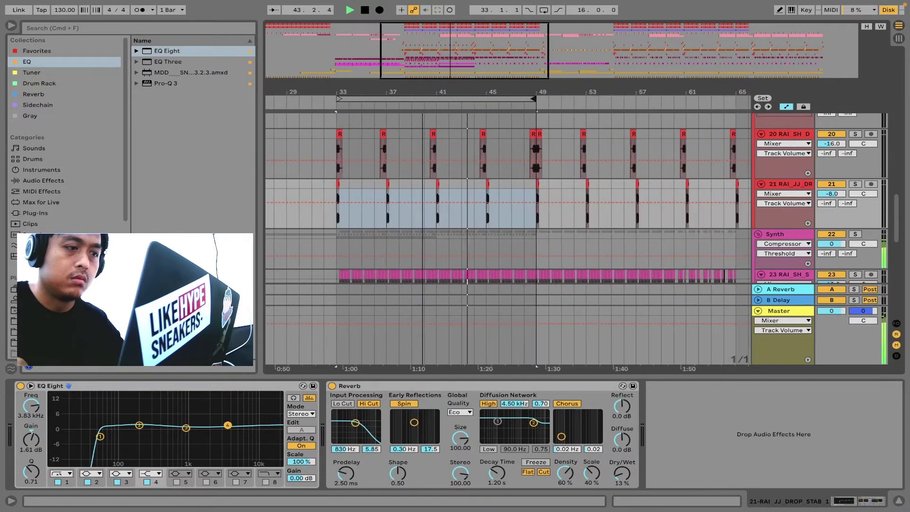
Review the synth and vocal tracks in the drop and play track 29's vocal shouts from bar 41
scroll(525, 205, left, 3)
scroll(524, 204, down, 5)
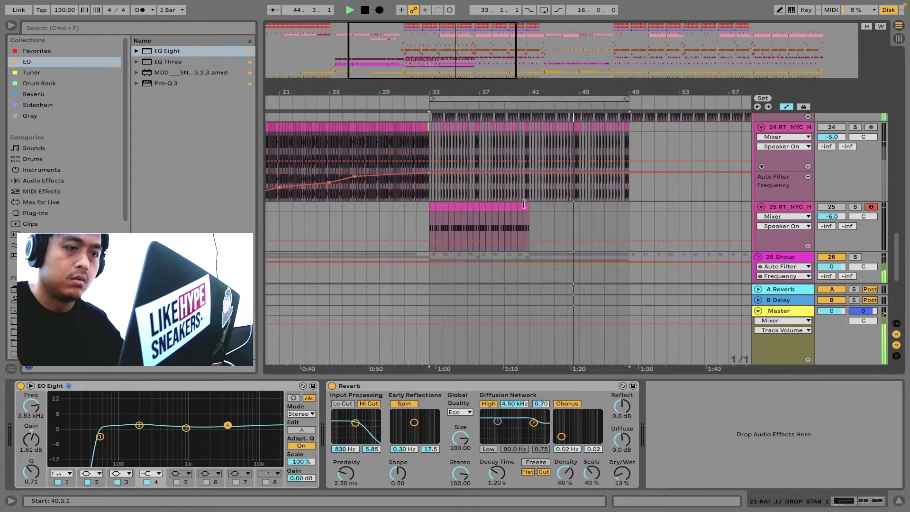
scroll(525, 204, up, 5)
scroll(524, 204, down, 3)
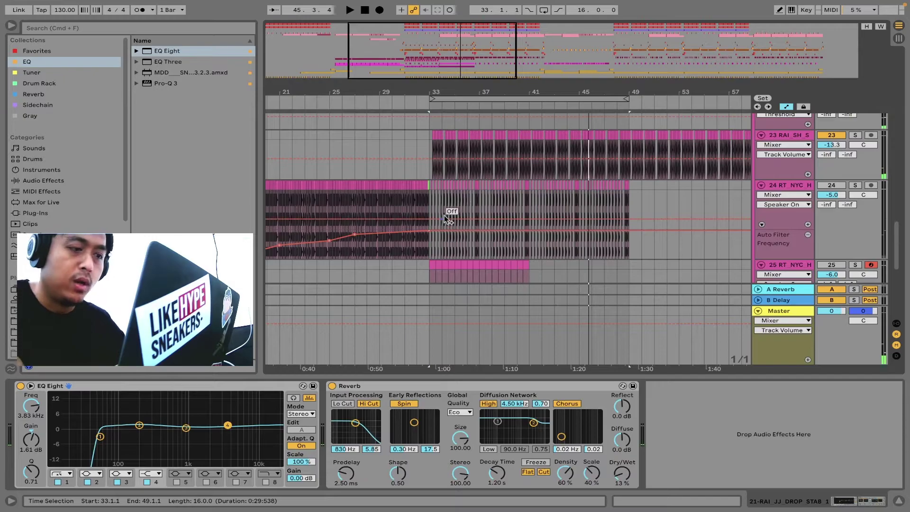
scroll(452, 208, down, 5)
scroll(496, 195, down, 3)
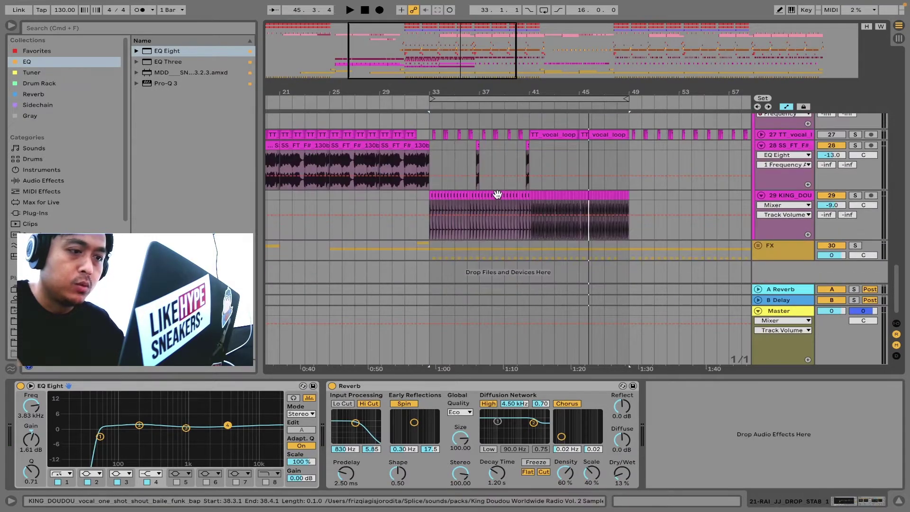
click(530, 205)
key(space)
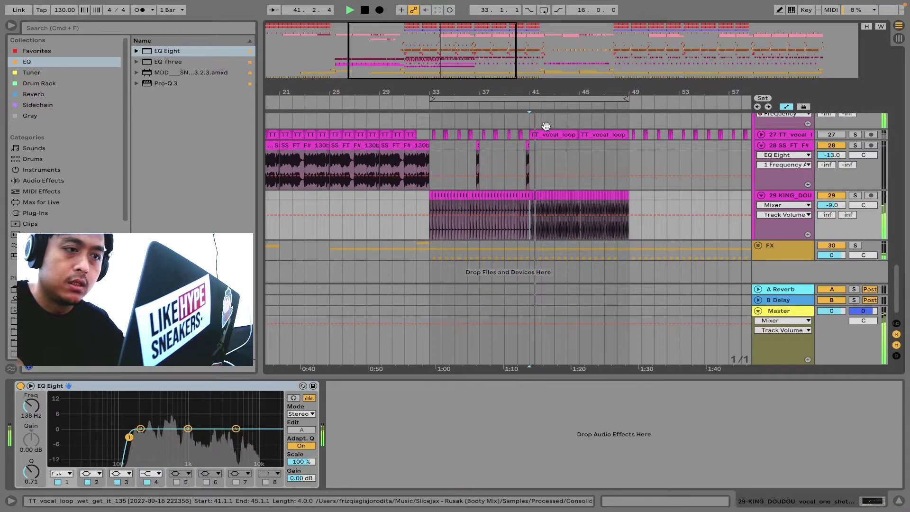
mouse_move(540, 92)
mouse_down()
mouse_move(540, 142)
mouse_move(601, 114)
mouse_move(601, 92)
mouse_up()
key(space)
Replace track 29's vocal shouts in bars 33 to 41 with two copies of the pattern from bars 41 to 45
drag(604, 208, 338, 196)
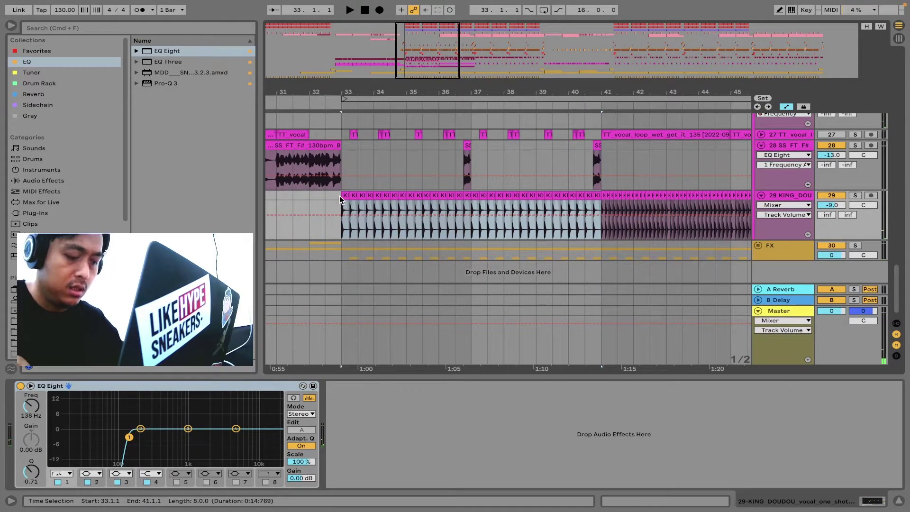
key(Delete)
drag(600, 199, 730, 198)
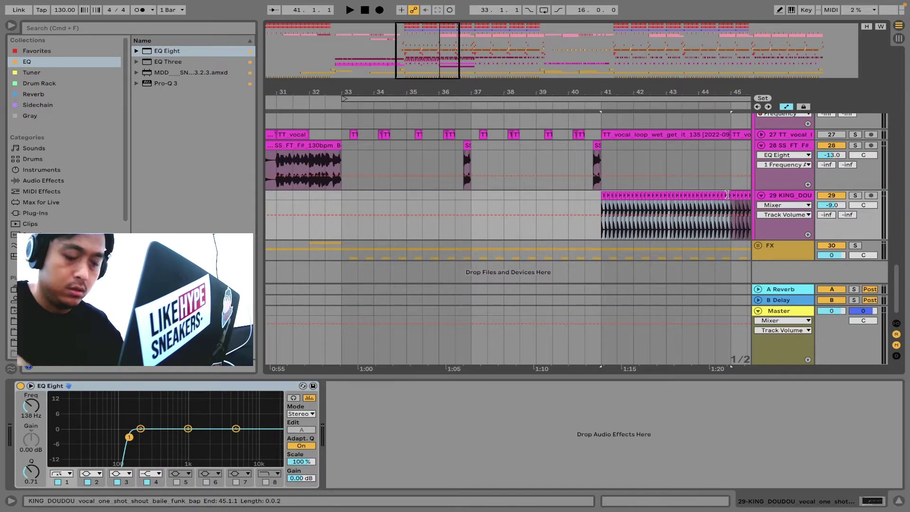
click(342, 202)
key(ctrl+v)
key(ctrl+d)
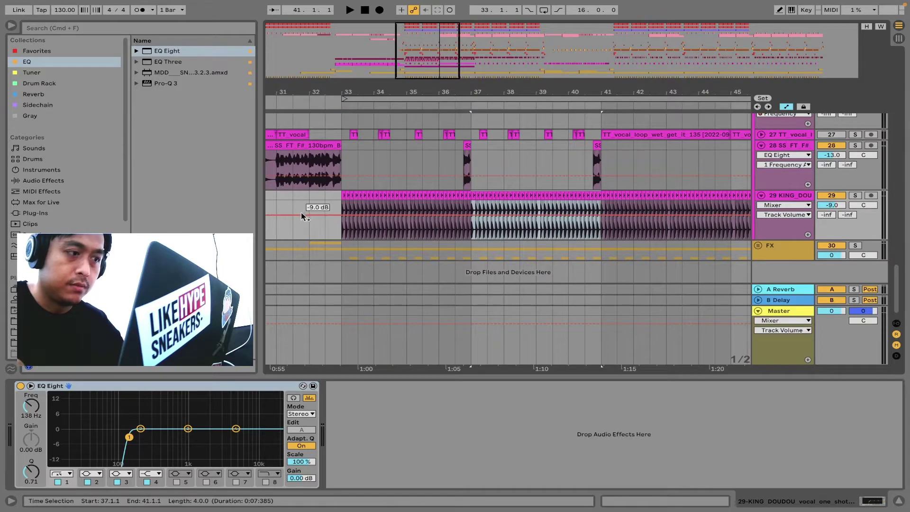
Replay the transition into the drop from bar 32.3 and check the devices on the vocal group 26 and track 29
click(325, 230)
key(space)
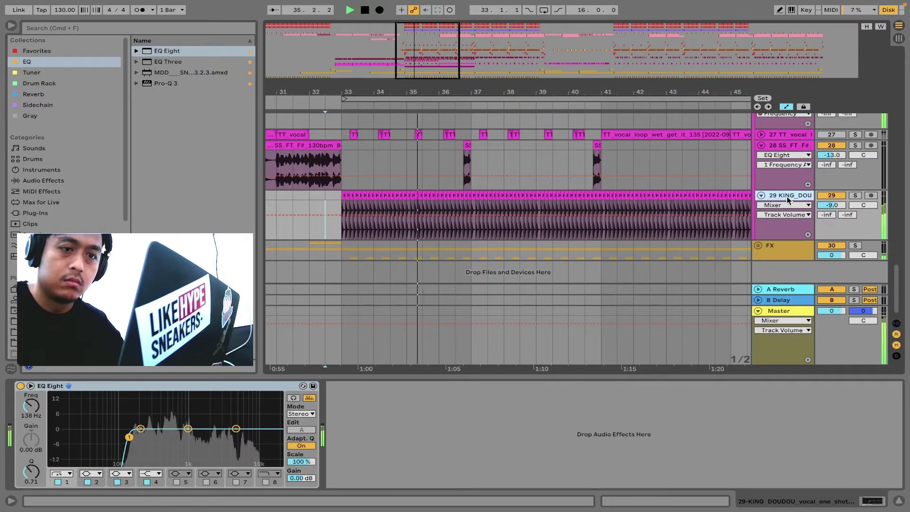
scroll(782, 200, up, 3)
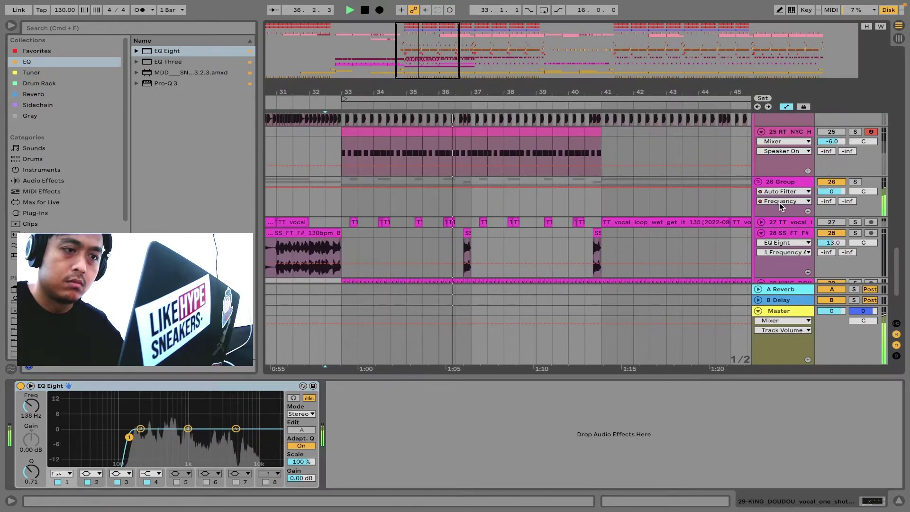
click(778, 182)
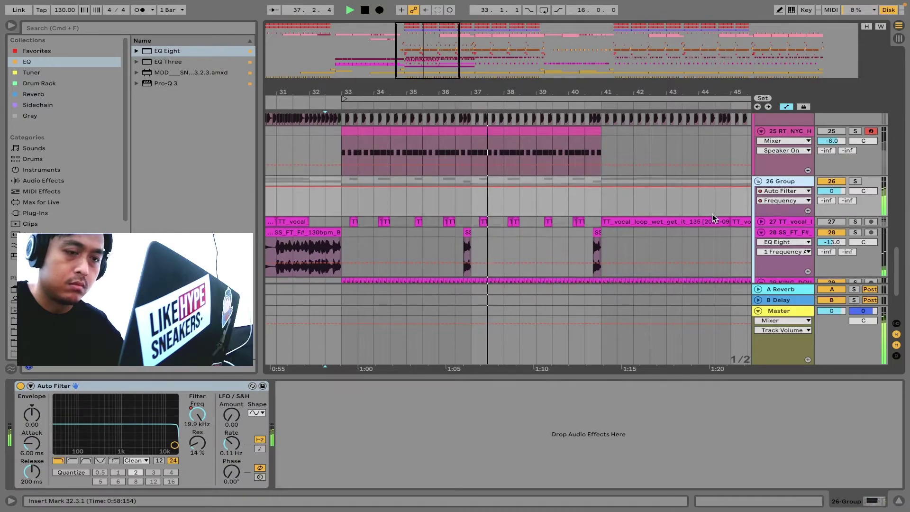
scroll(783, 197, down, 3)
click(787, 192)
key(space)
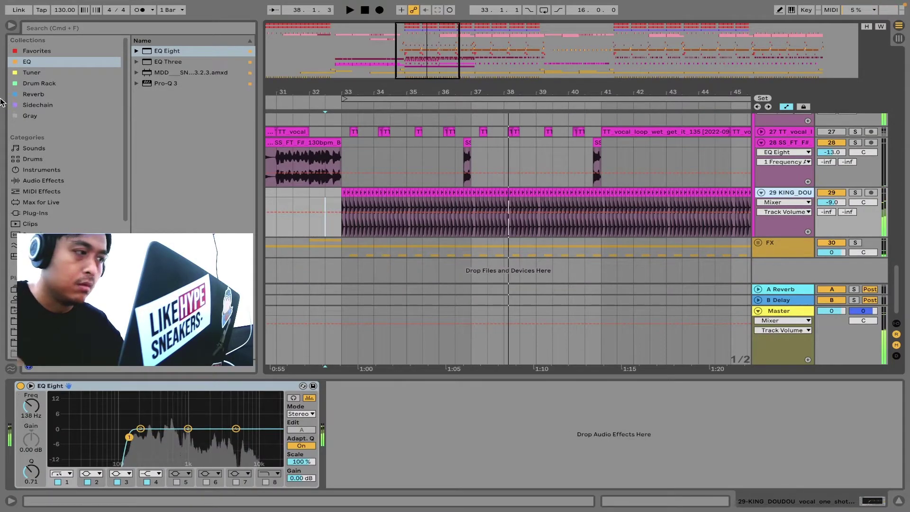
Add a Compressor to track 29 and enable its sidechain with TRIGGER as the audio source
click(59, 52)
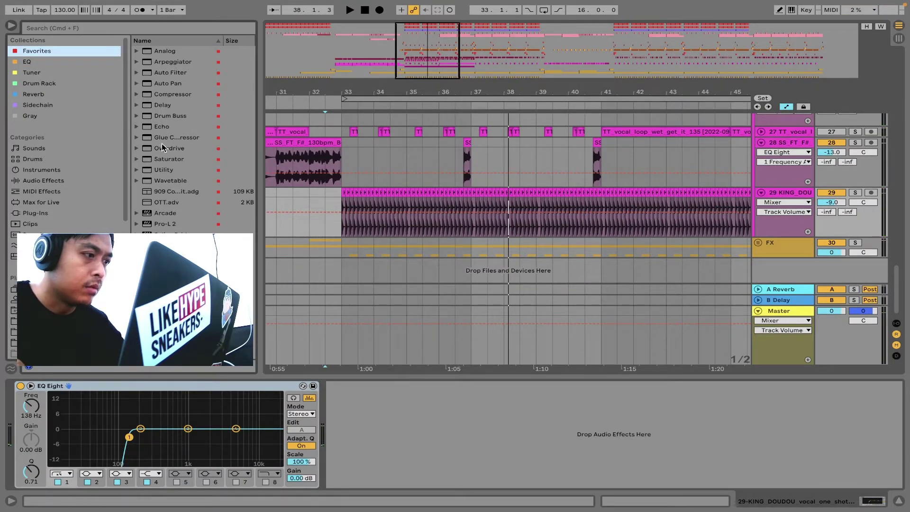
click(136, 94)
click(137, 95)
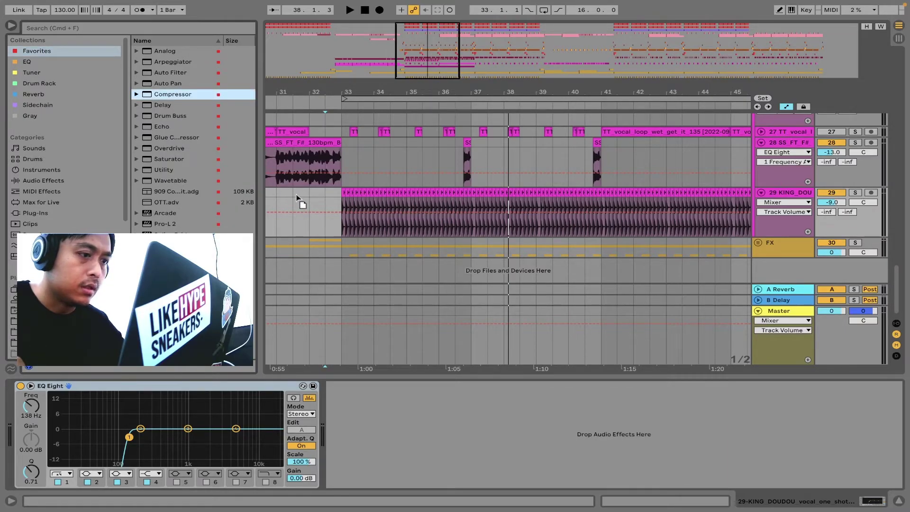
drag(333, 222, 334, 222)
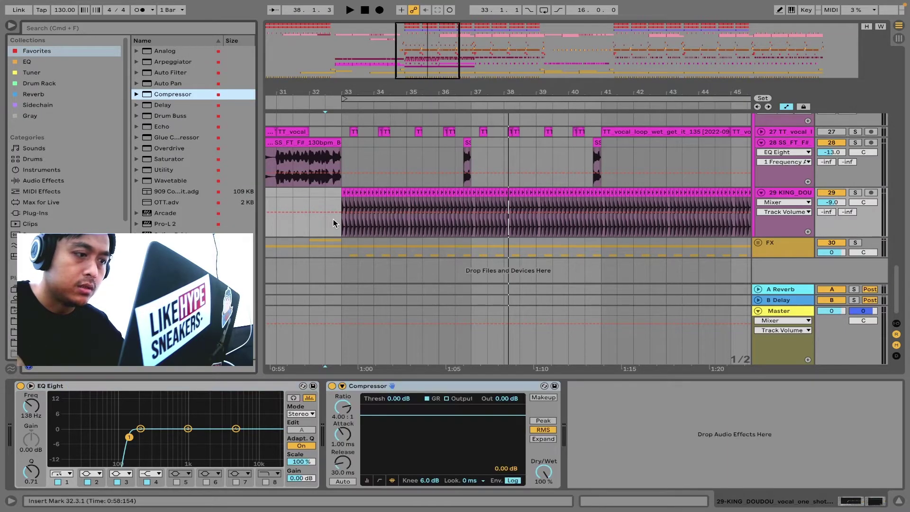
click(342, 386)
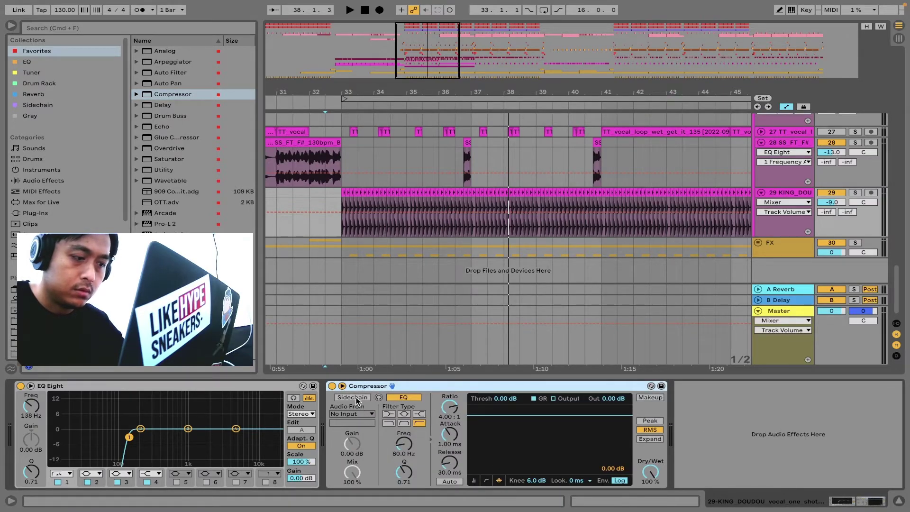
click(360, 414)
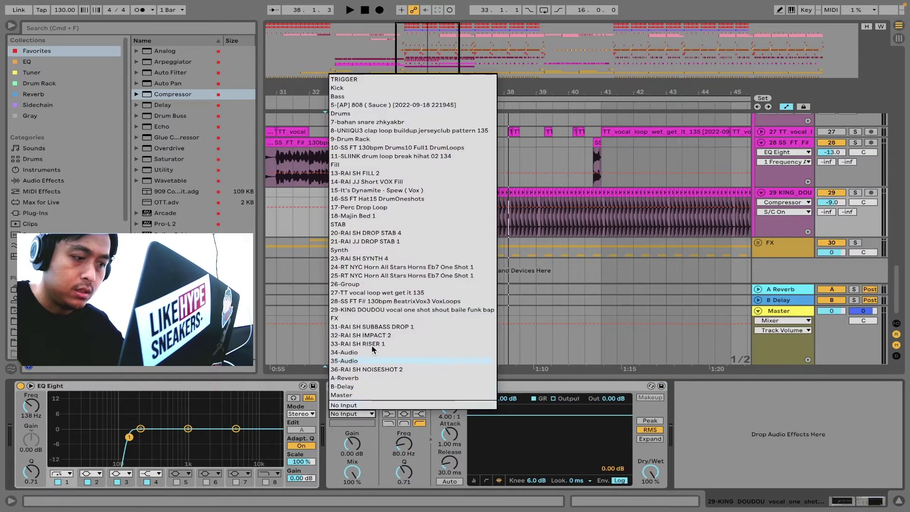
click(357, 81)
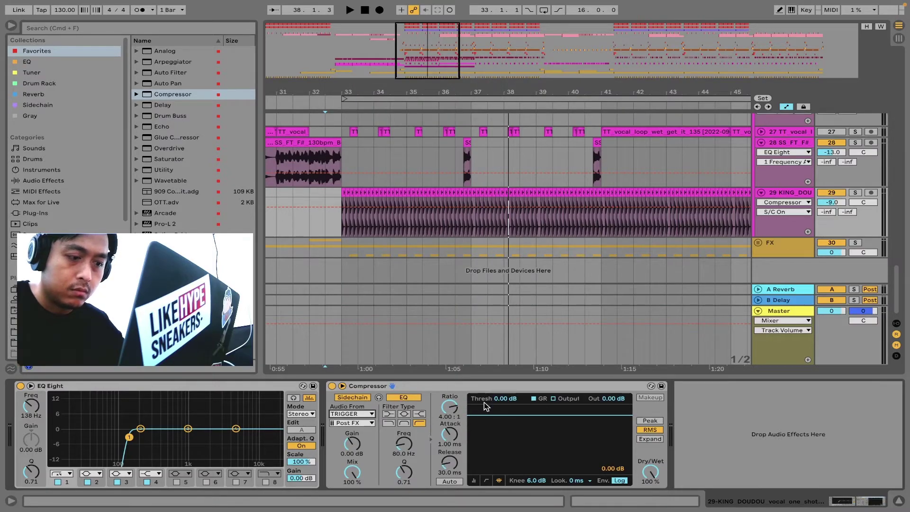
With the drop playing, set the compressor's ratio to 7:1, its release to automatic and its threshold to -11.2 dB
click(474, 480)
key(space)
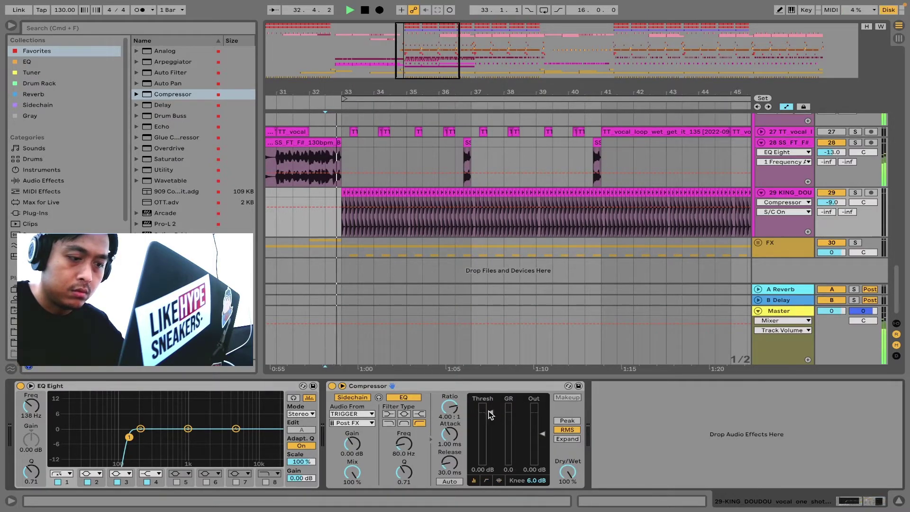
click(449, 416)
text(7)
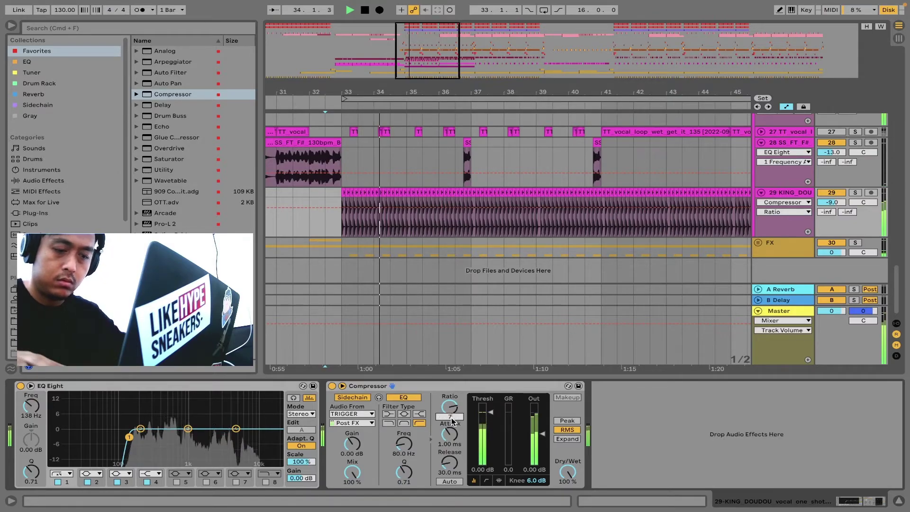
key(Return)
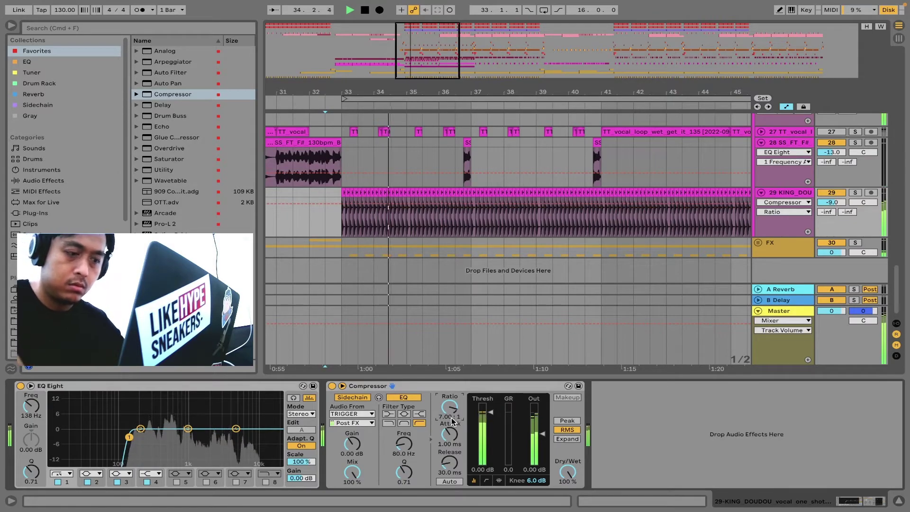
click(448, 481)
drag(492, 412, 490, 429)
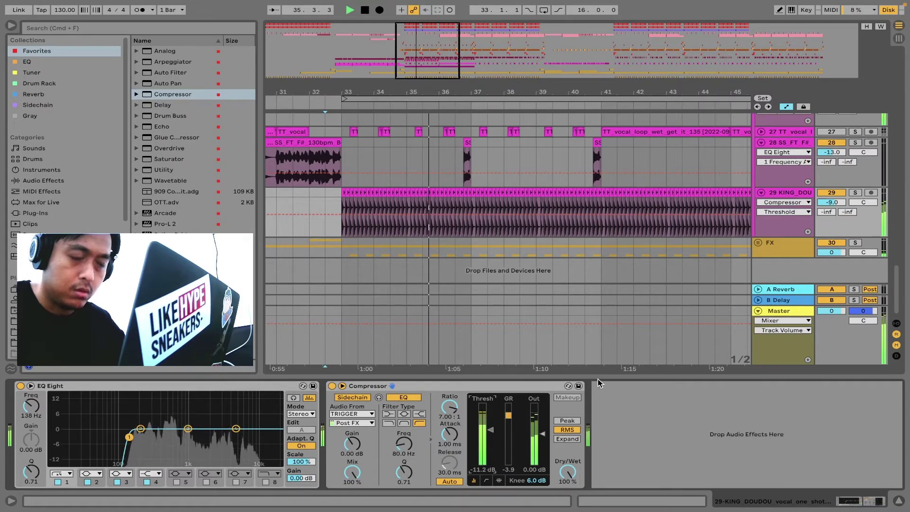
key(space)
key(space)
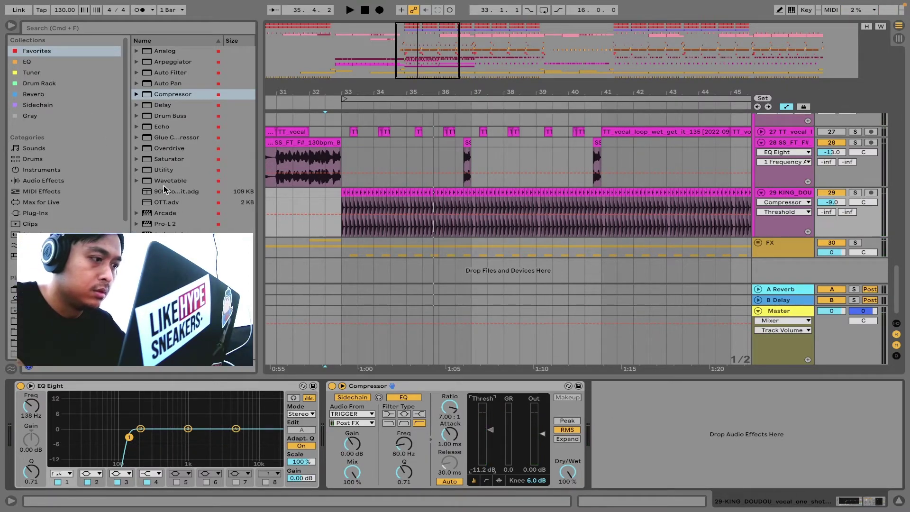
Add a Reverb after the compressor on track 29 and set its dry/wet to 25% during playback
click(29, 95)
drag(164, 62, 636, 448)
key(space)
drag(879, 473, 879, 472)
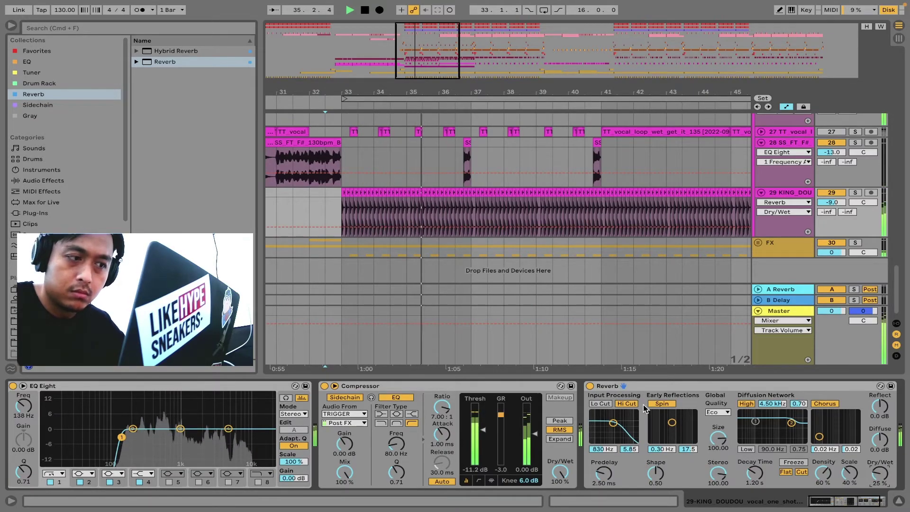
Play the drop from just before bar 33 and review the fill, percussion, stab and synth tracks against the processed vocal
mouse_move(403, 94)
mouse_down()
mouse_move(402, 34)
mouse_move(399, 93)
mouse_up()
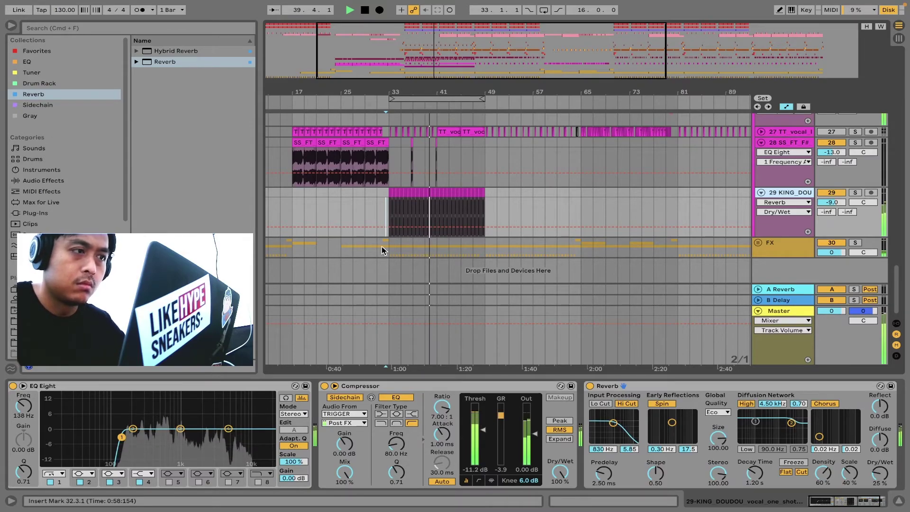
scroll(382, 247, up, 5)
scroll(386, 164, up, 10)
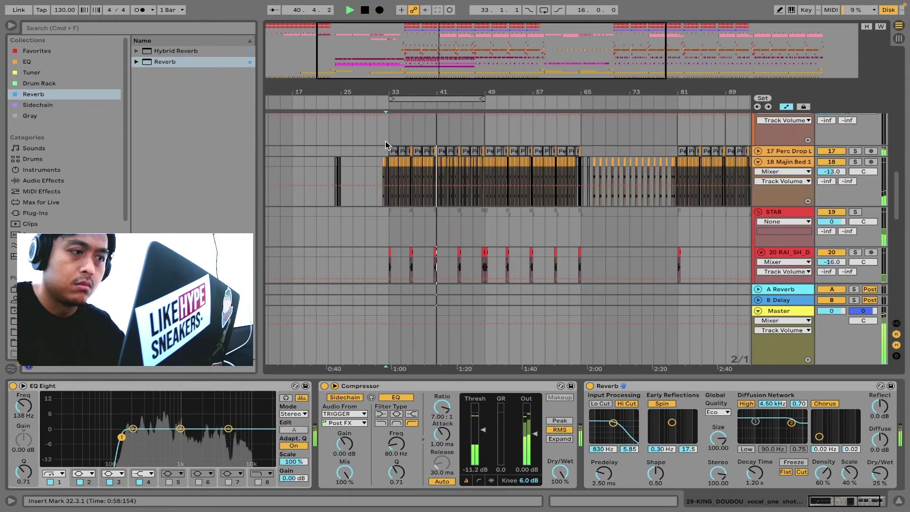
scroll(381, 164, up, 3)
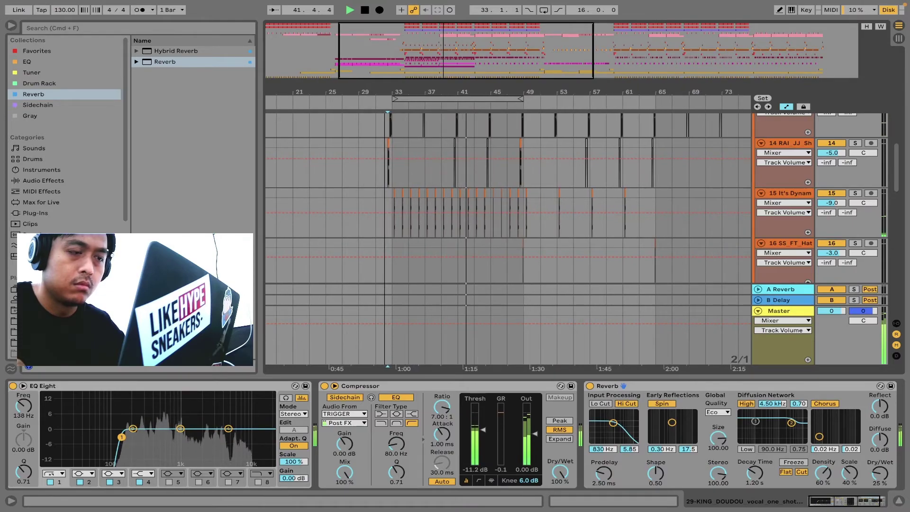
scroll(478, 231, down, 5)
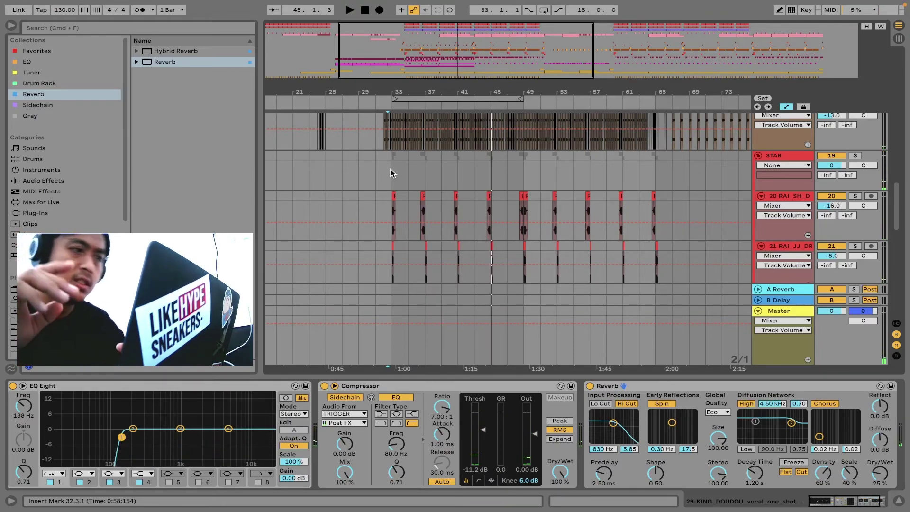
key(space)
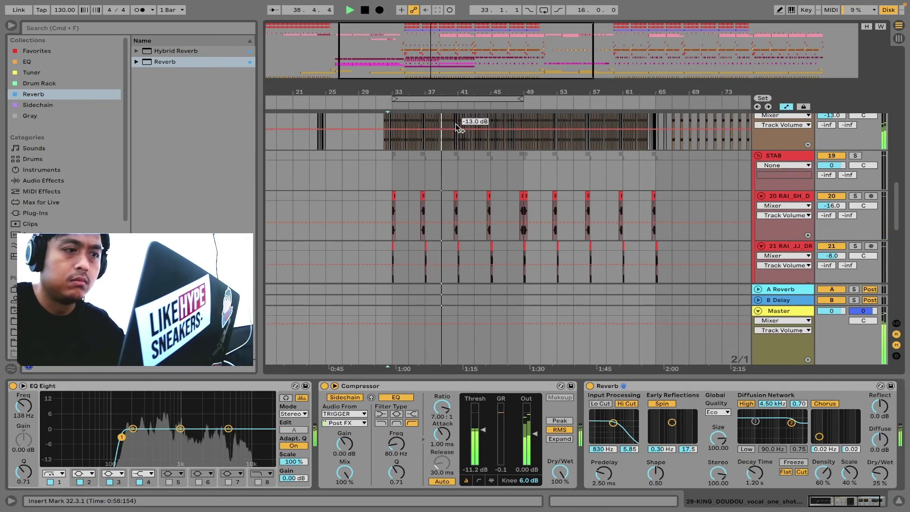
drag(469, 91, 469, 102)
scroll(556, 219, down, 5)
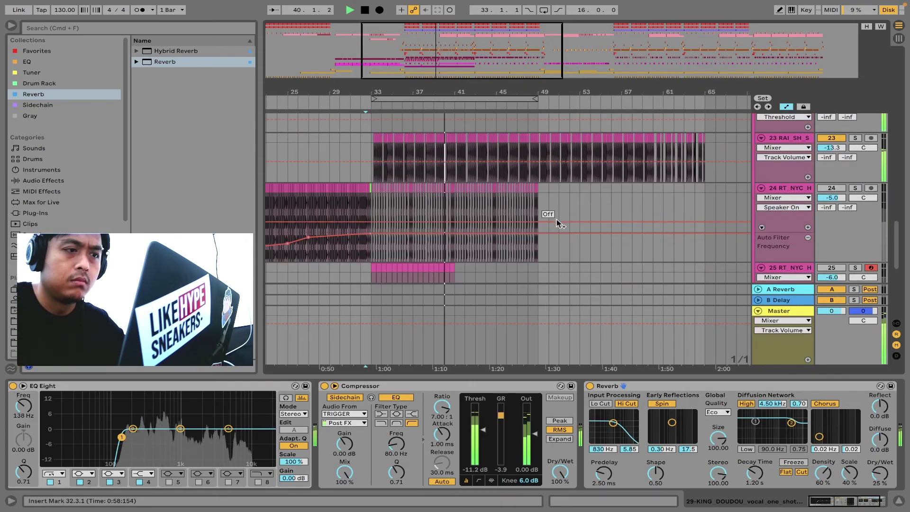
scroll(555, 218, up, 8)
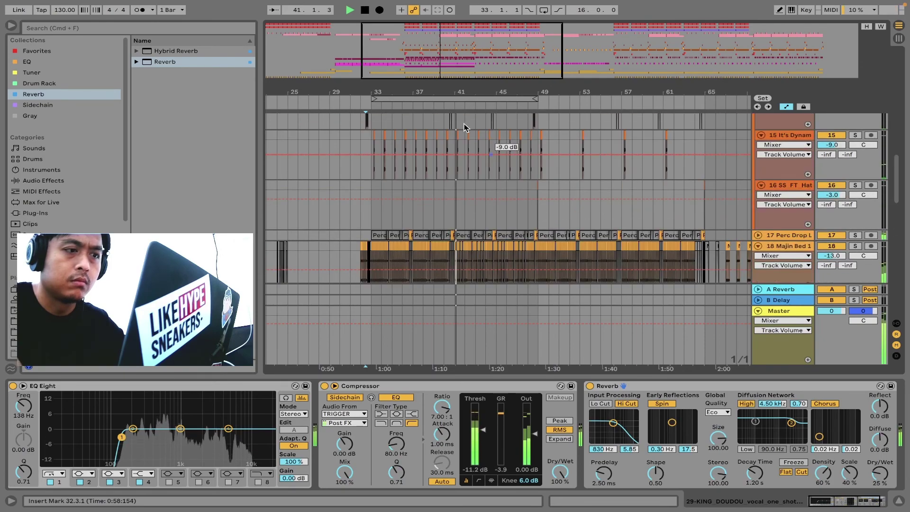
drag(442, 90, 441, 97)
scroll(440, 180, up, 5)
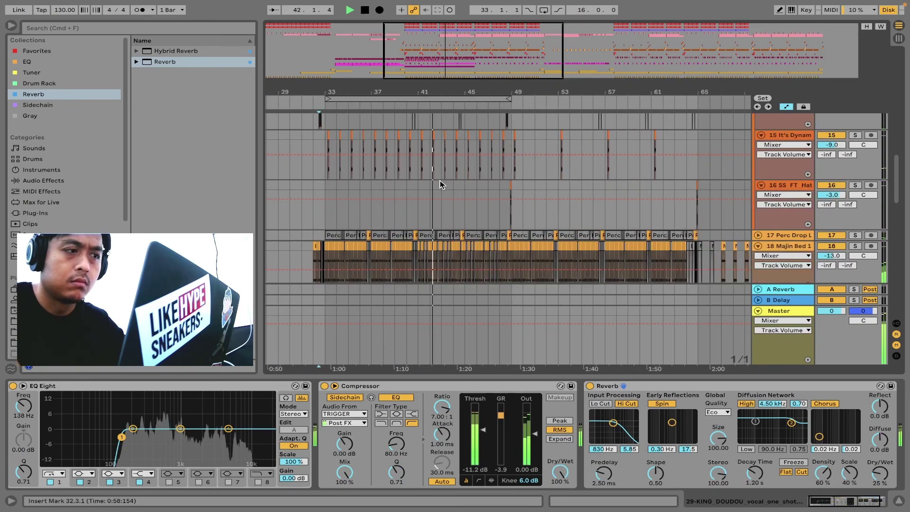
key(space)
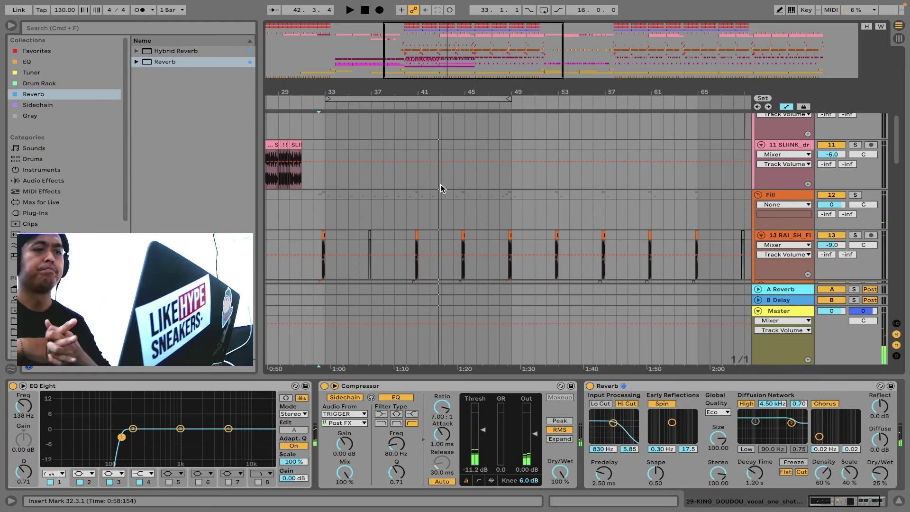